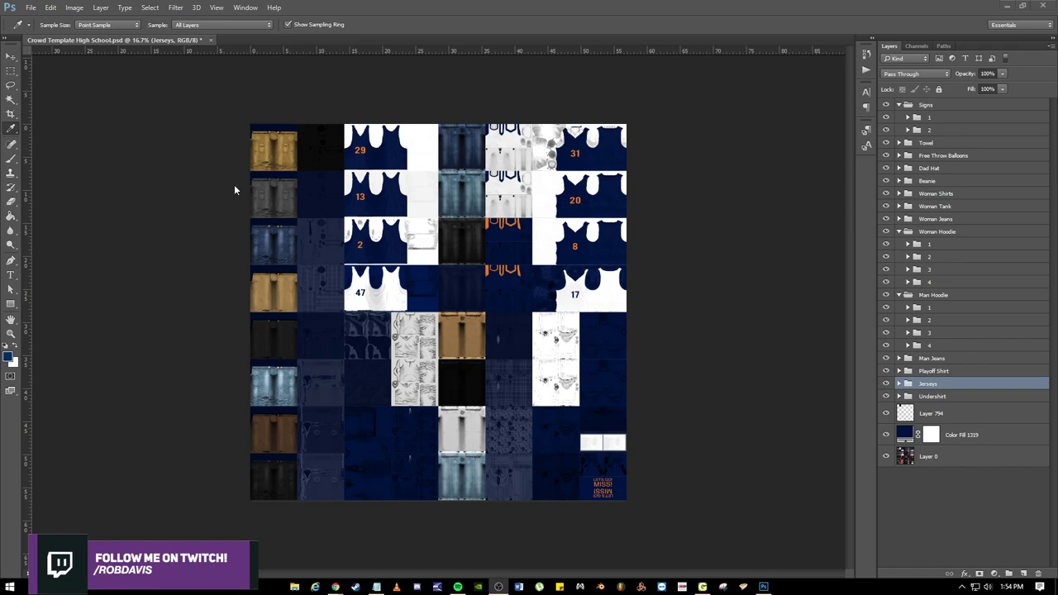
# Return from Notepad and check the navy foreground colour in the Color Picker without changing it.
pyautogui.click(376, 587)
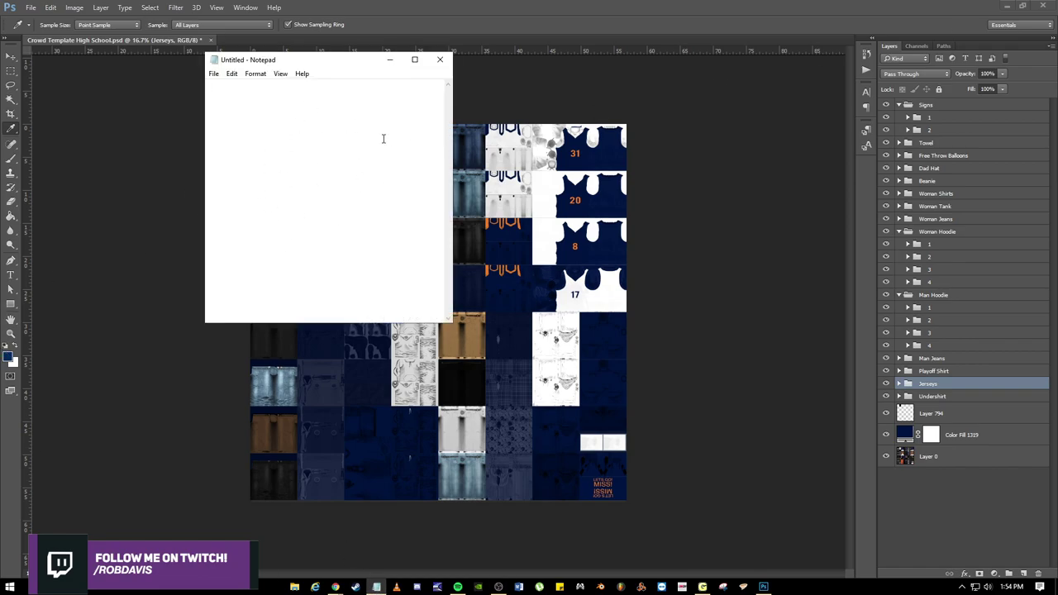
pyautogui.click(376, 587)
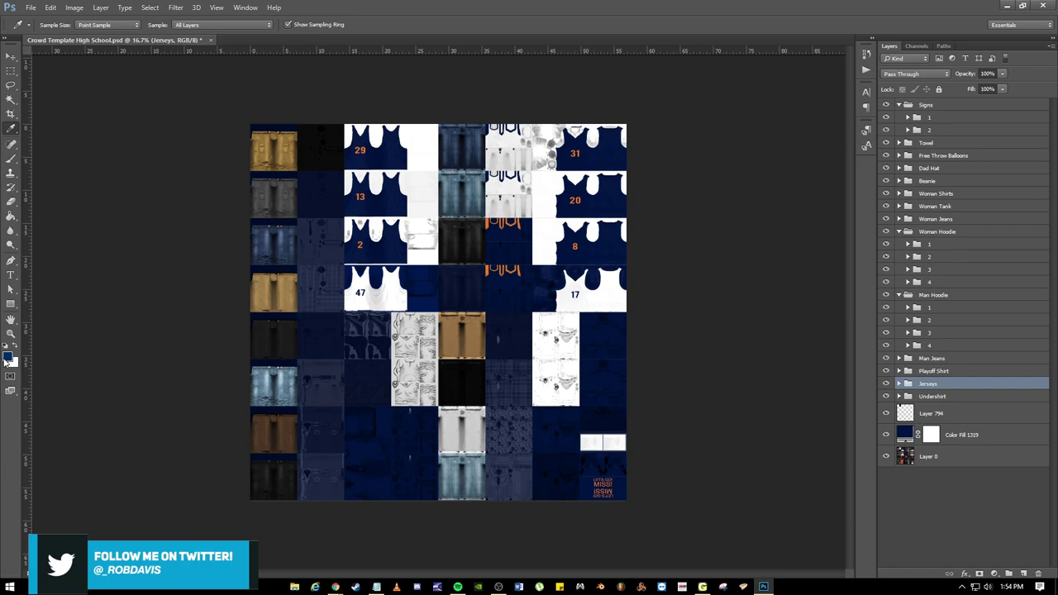
pyautogui.click(7, 359)
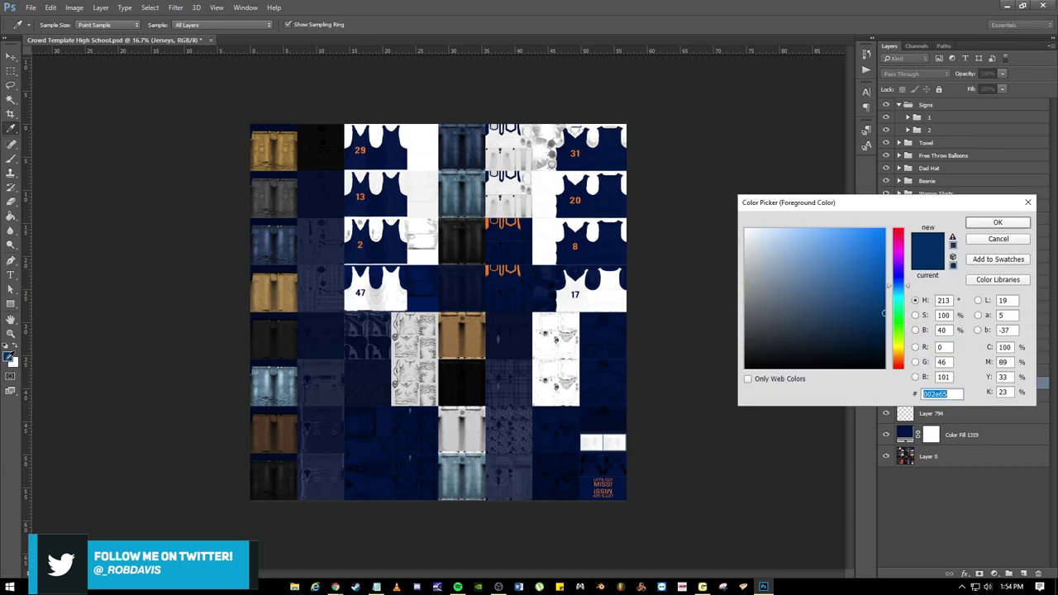
pyautogui.click(997, 239)
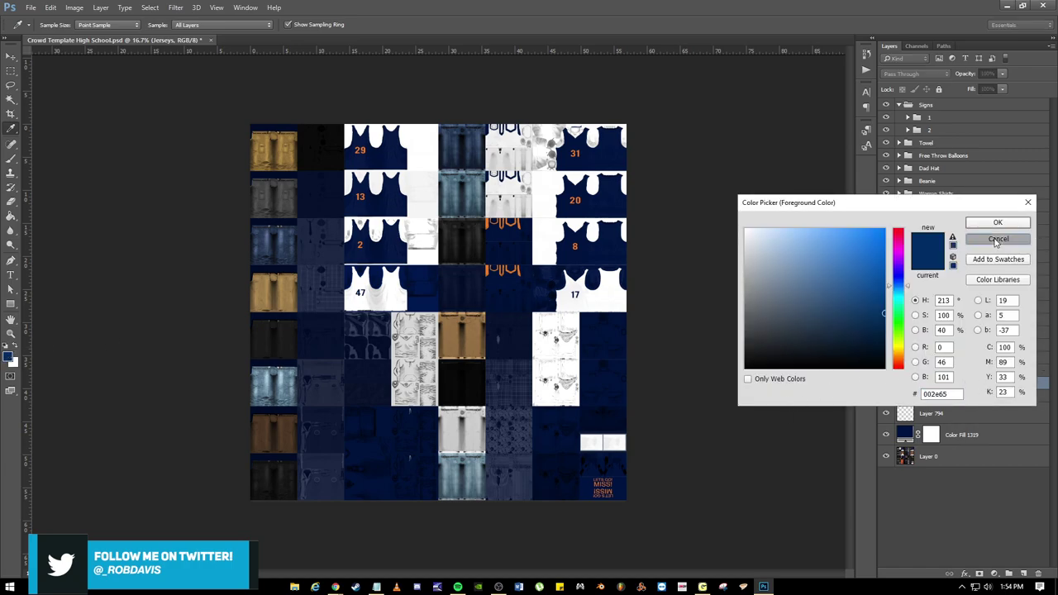
# Swap colours to check white, restore navy foreground over white, and minimize Photoshop.
pyautogui.click(17, 348)
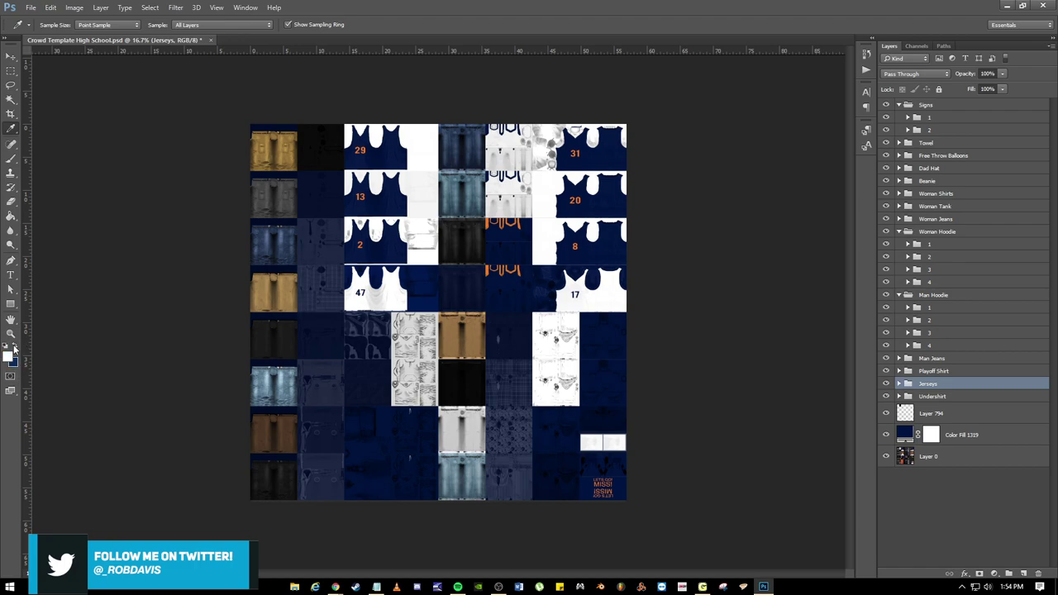
pyautogui.click(8, 358)
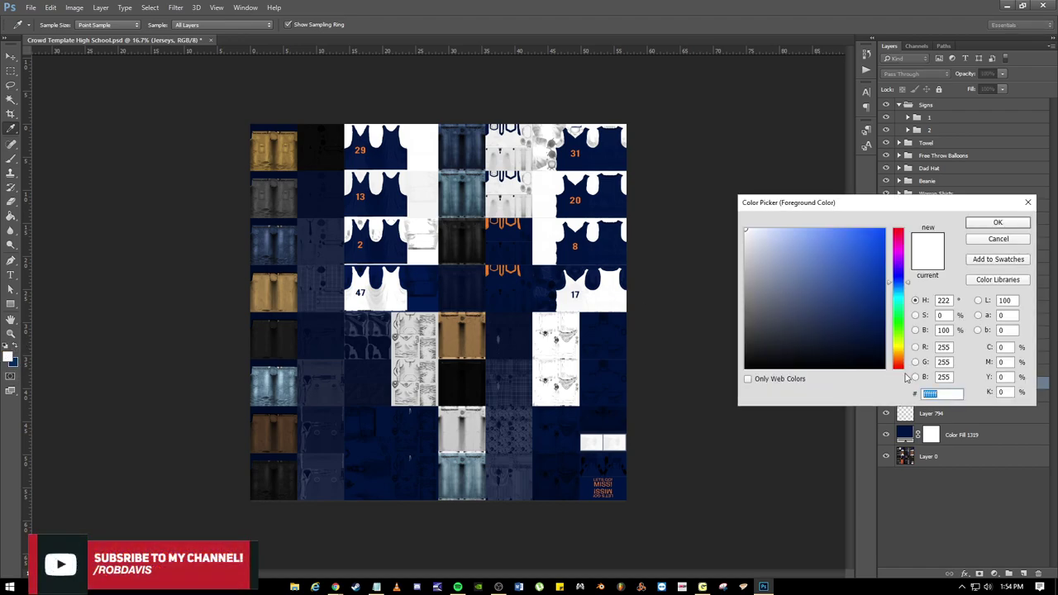
pyautogui.click(998, 240)
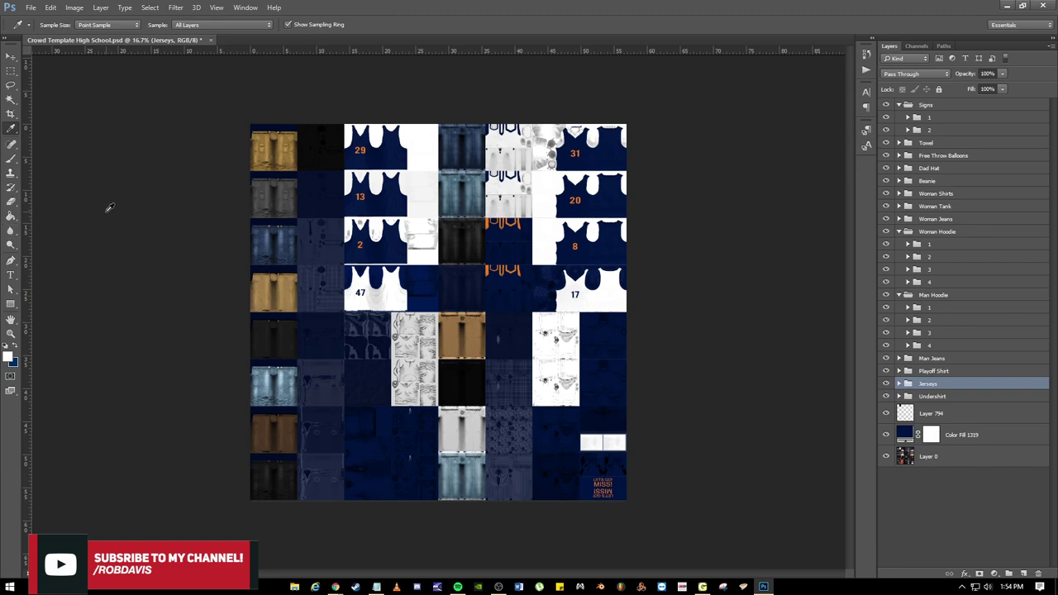
pyautogui.click(16, 351)
pyautogui.click(1008, 6)
pyautogui.doubleClick(7, 240)
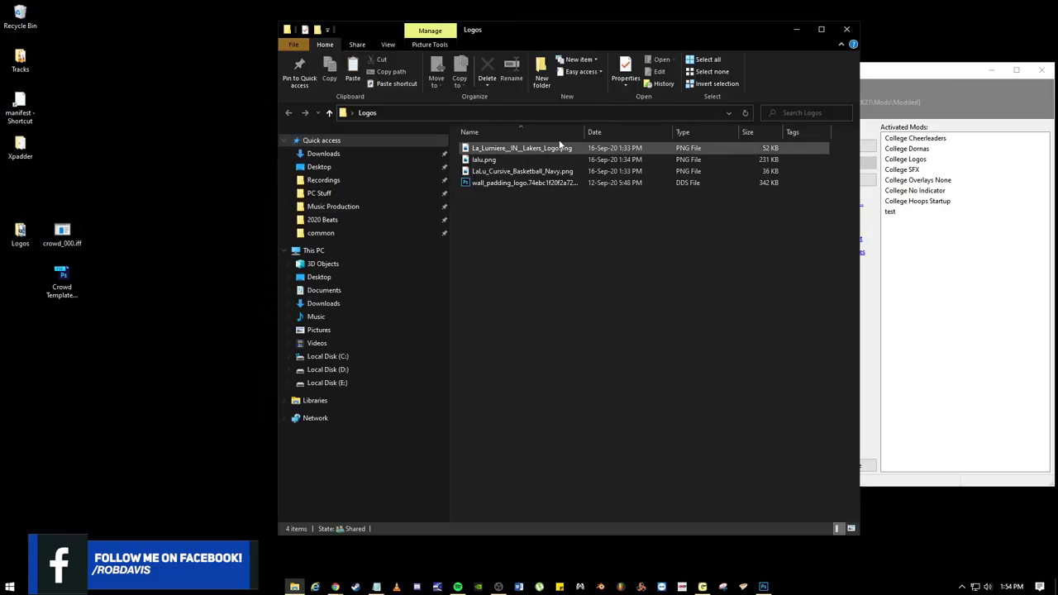
pyautogui.click(388, 47)
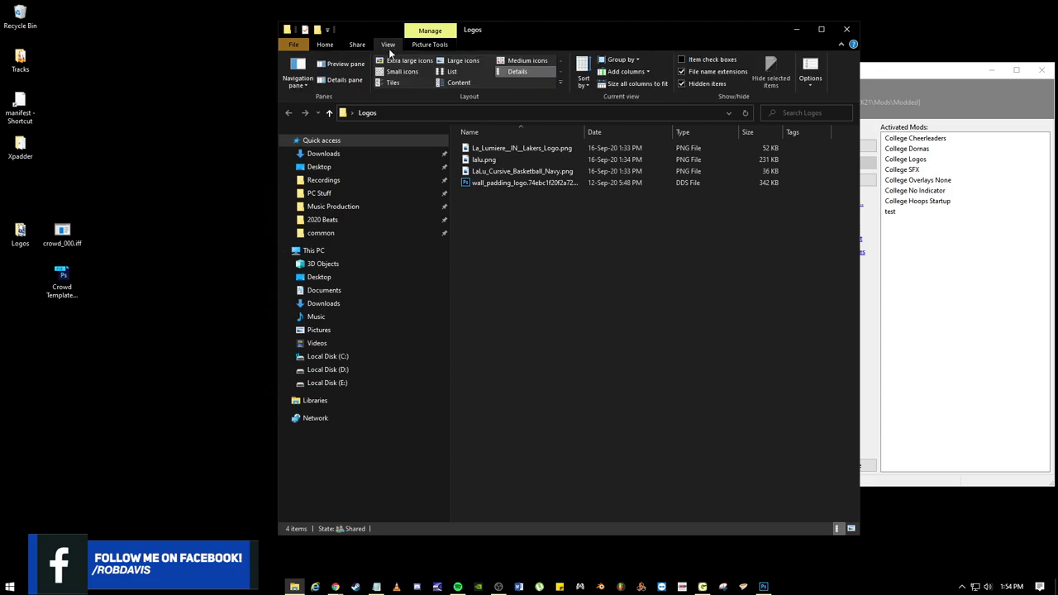
pyautogui.click(461, 60)
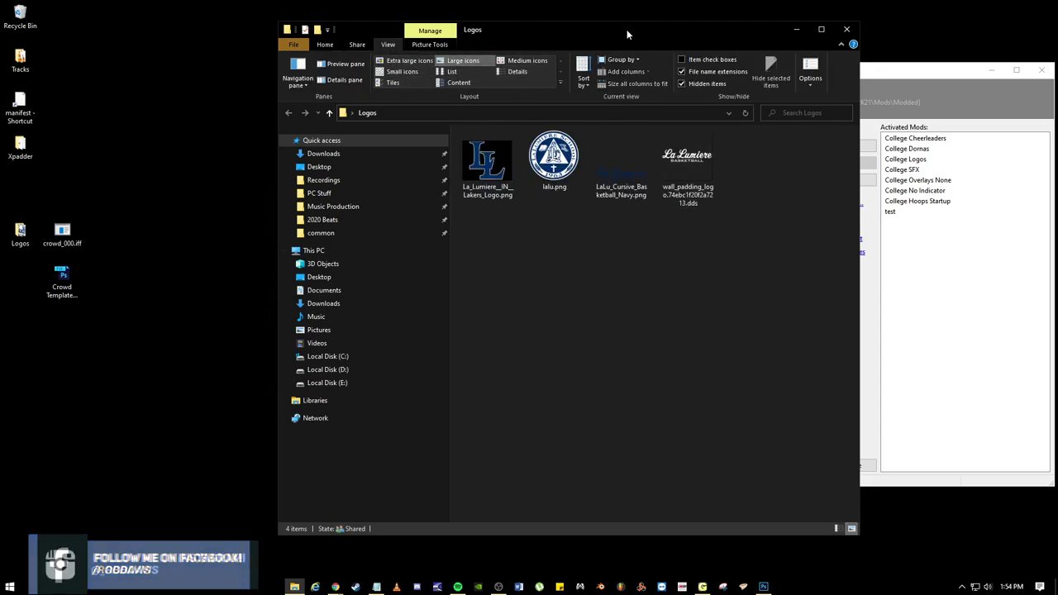
pyautogui.moveTo(626, 33); pyautogui.dragTo(507, 77)
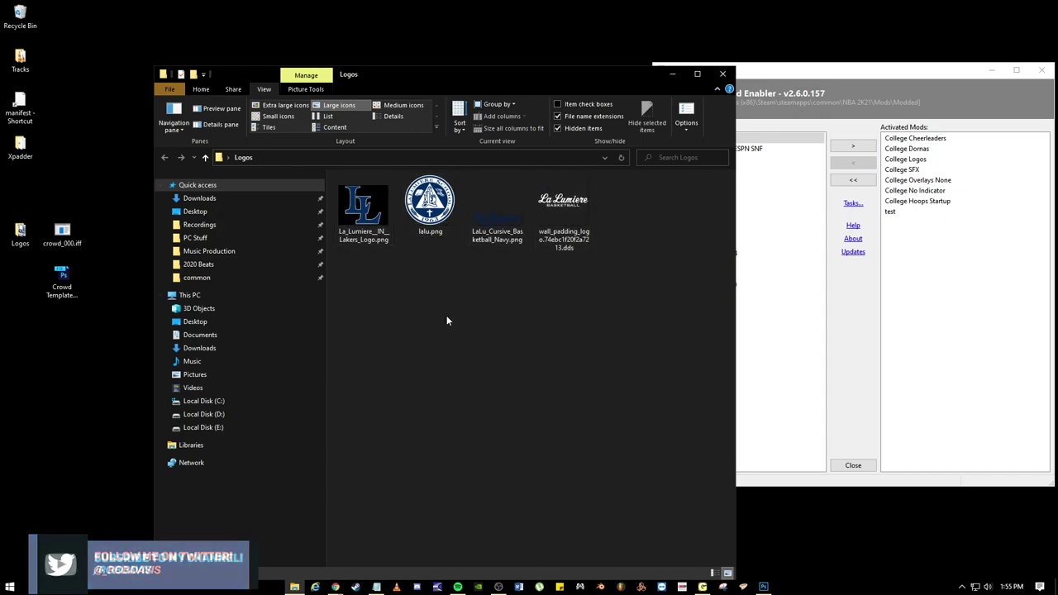
pyautogui.click(716, 76)
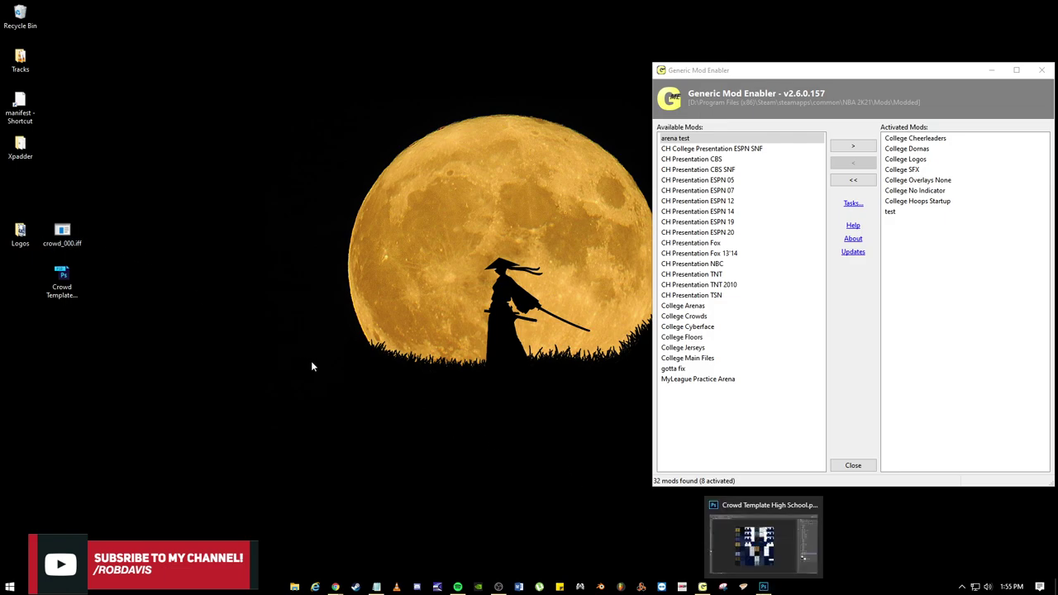
# Arrange crowd_000.iff above the Crowd Template High School.psd desktop icon, then restore Photoshop.
pyautogui.click(64, 285)
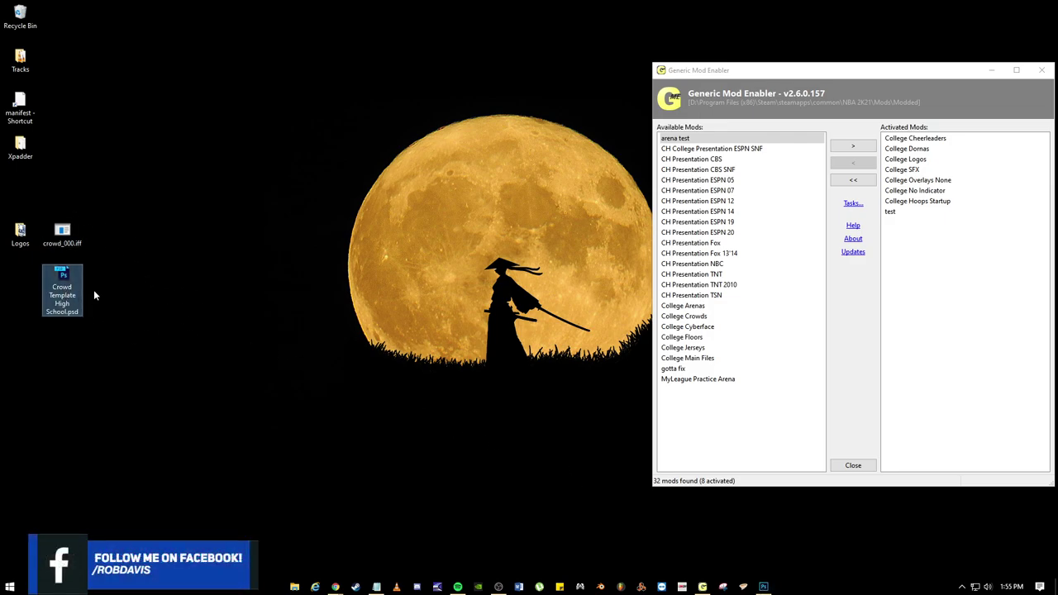
pyautogui.moveTo(78, 294); pyautogui.dragTo(105, 320)
pyautogui.moveTo(62, 234); pyautogui.dragTo(116, 229)
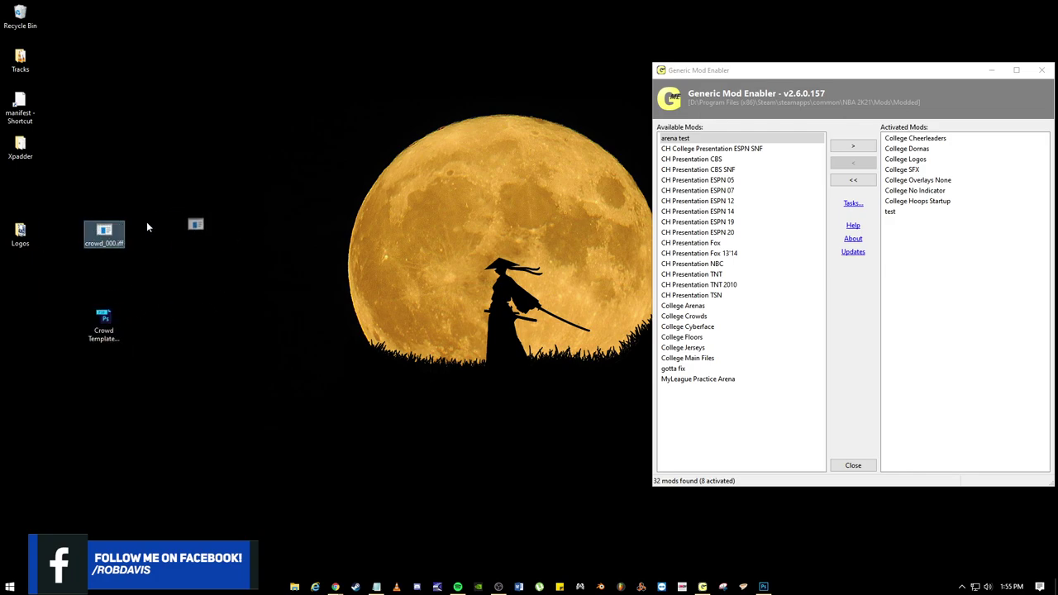
pyautogui.click(157, 316)
pyautogui.moveTo(107, 330); pyautogui.dragTo(59, 324)
pyautogui.moveTo(104, 234); pyautogui.dragTo(62, 236)
pyautogui.click(60, 329)
pyautogui.moveTo(61, 329); pyautogui.dragTo(61, 289)
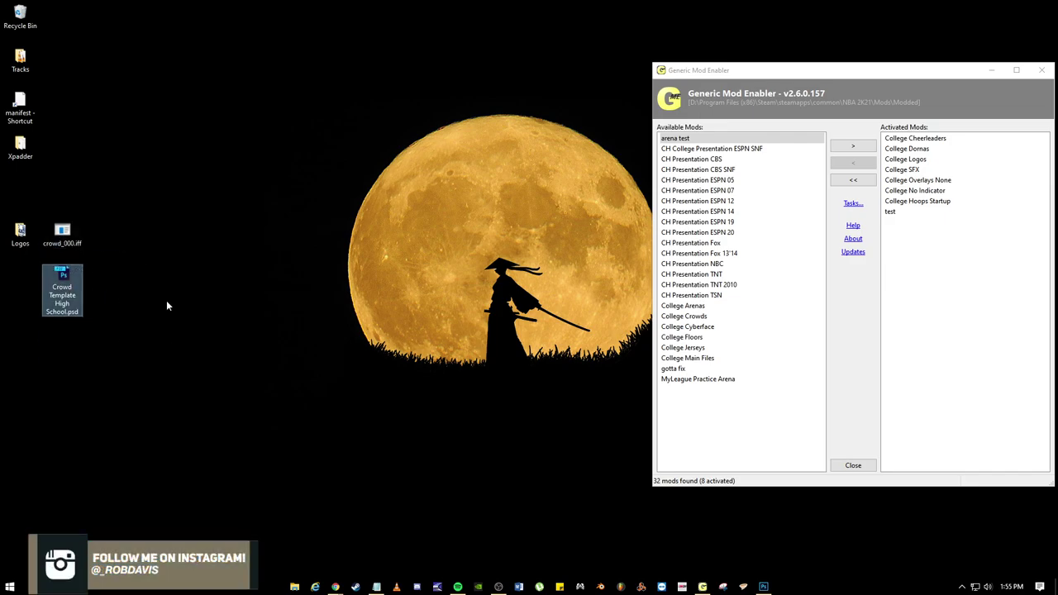
pyautogui.click(764, 586)
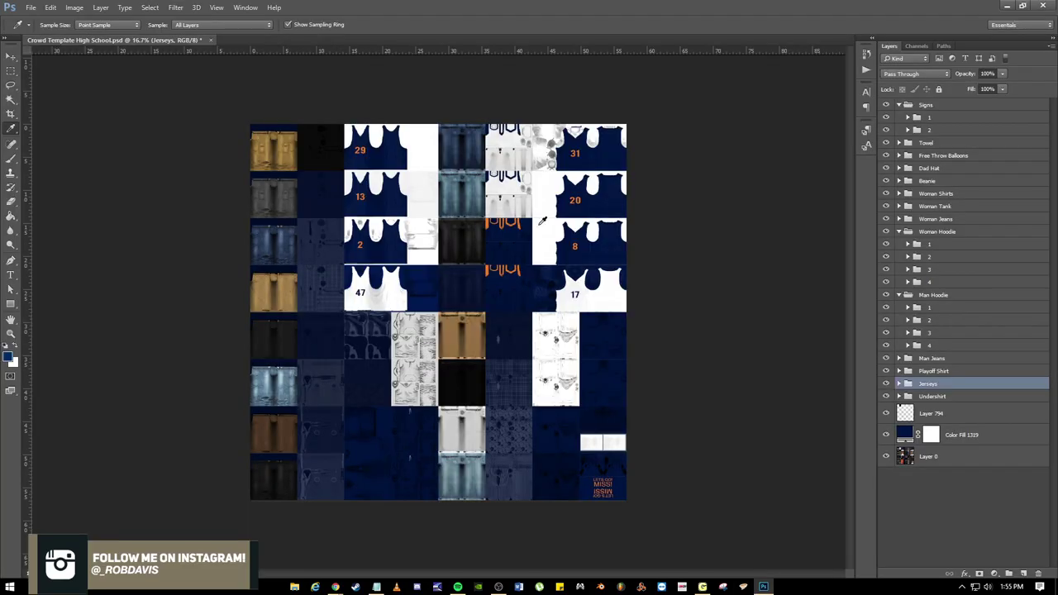
# Save Crowd Template High School.psd, collapse the Woman Hoodie, Man Hoodie and Signs groups, and save again.
pyautogui.click(30, 7)
pyautogui.click(56, 120)
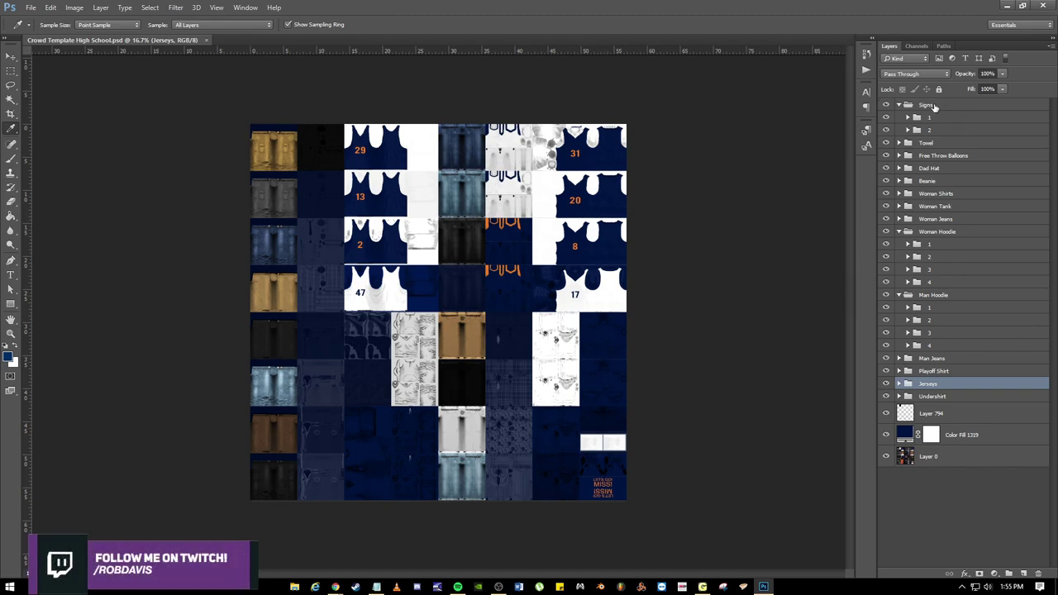
pyautogui.click(899, 233)
pyautogui.click(899, 245)
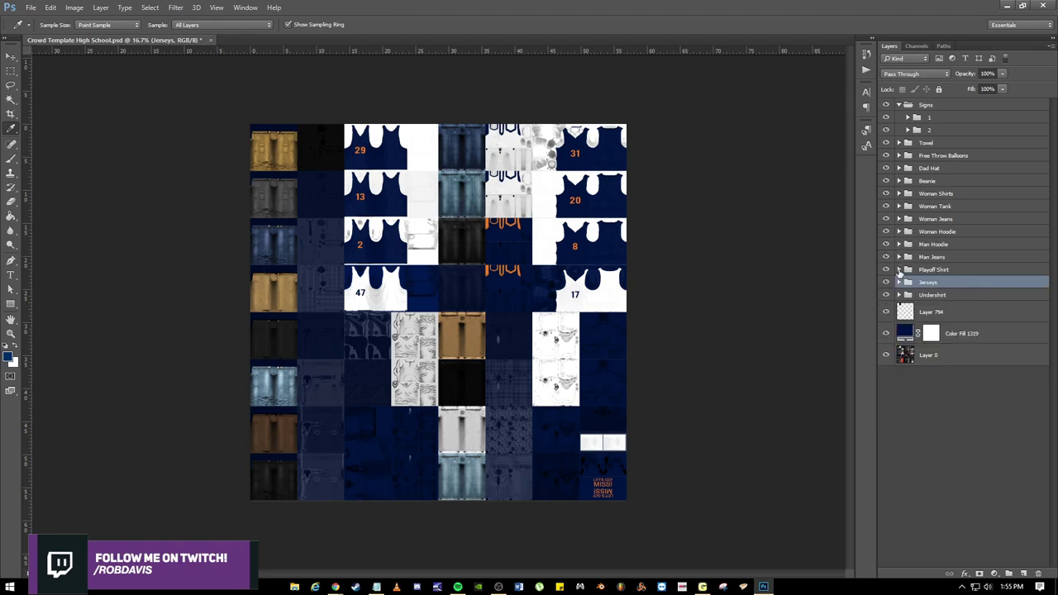
pyautogui.click(899, 104)
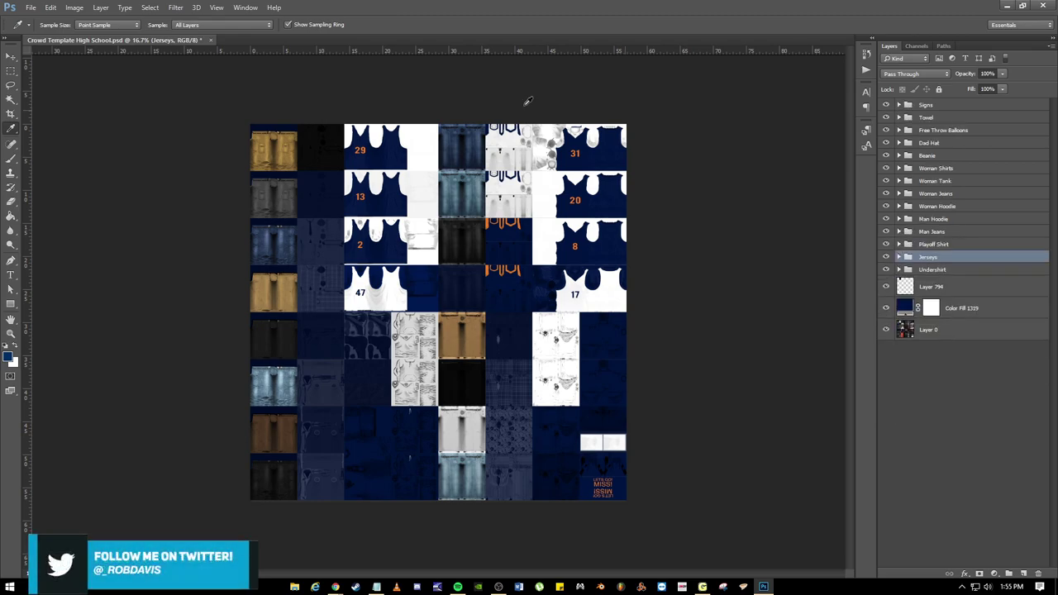
pyautogui.click(30, 8)
pyautogui.click(58, 116)
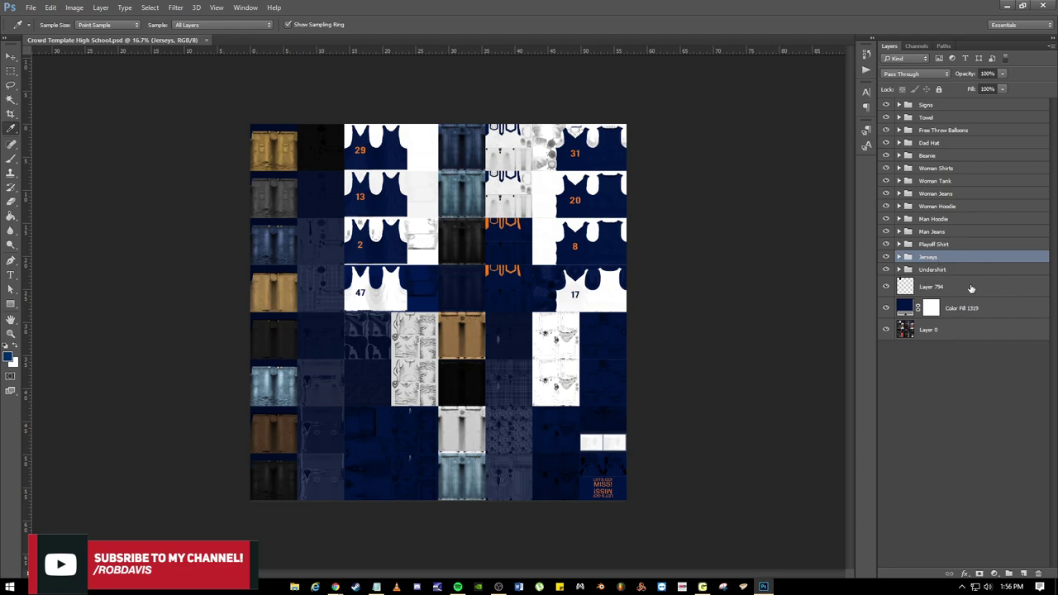
pyautogui.click(886, 330)
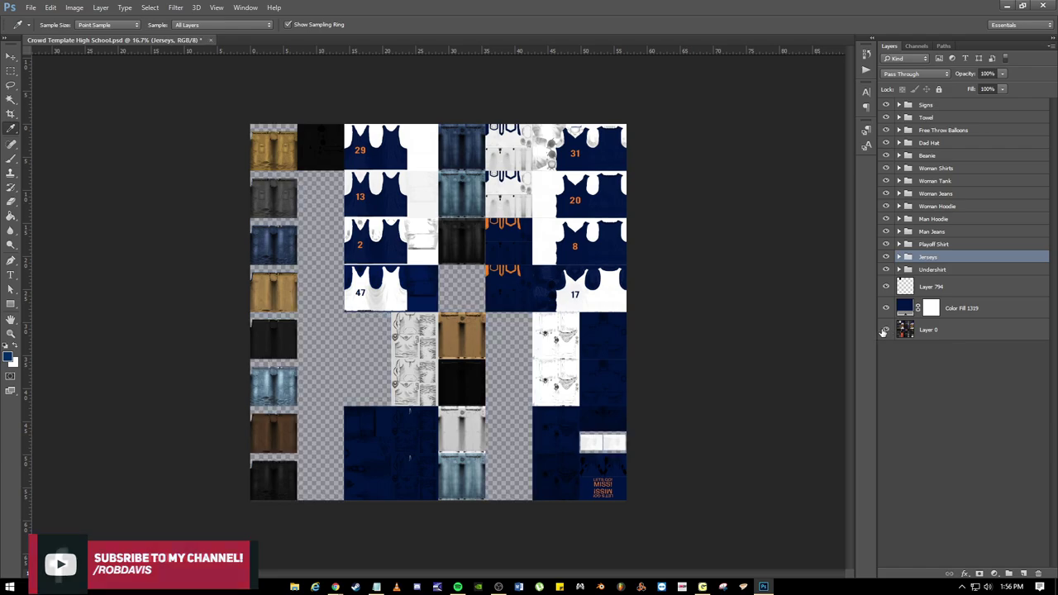
pyautogui.click(885, 330)
pyautogui.click(886, 330)
pyautogui.click(885, 330)
pyautogui.click(885, 330)
pyautogui.click(885, 330)
pyautogui.click(885, 331)
pyautogui.click(885, 331)
pyautogui.click(885, 330)
pyautogui.click(885, 331)
pyautogui.click(885, 330)
pyautogui.click(885, 331)
pyautogui.click(885, 330)
pyautogui.click(885, 331)
pyautogui.click(885, 331)
pyautogui.click(885, 331)
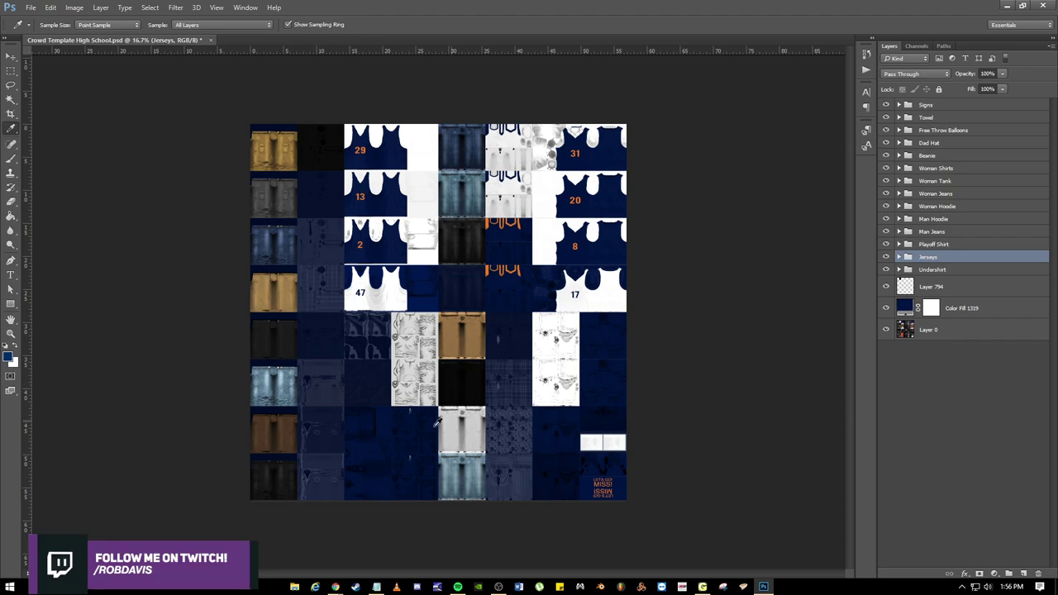
pyautogui.click(1001, 310)
pyautogui.click(976, 337)
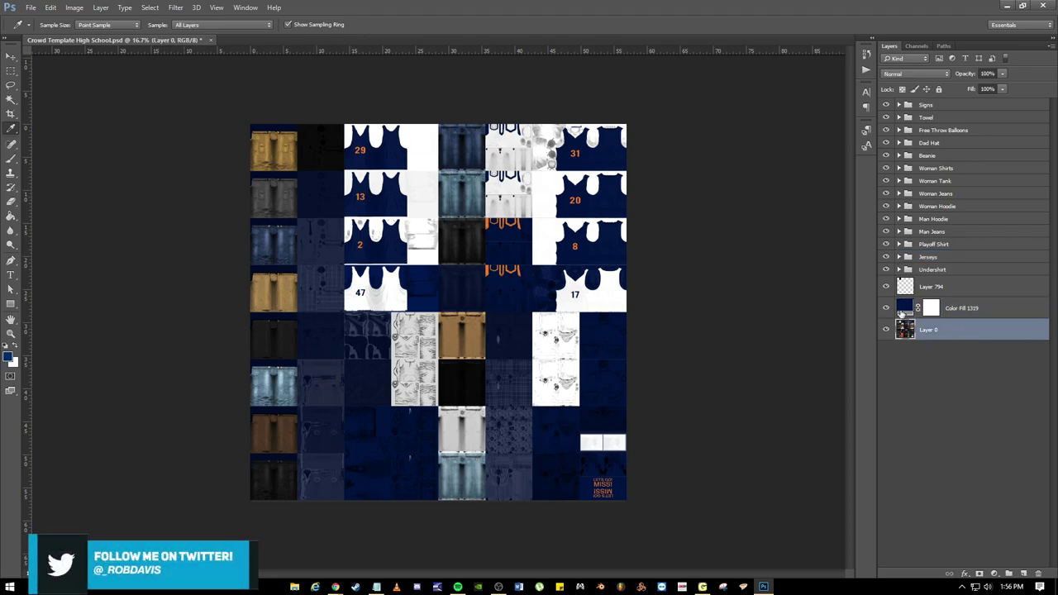
pyautogui.click(904, 309)
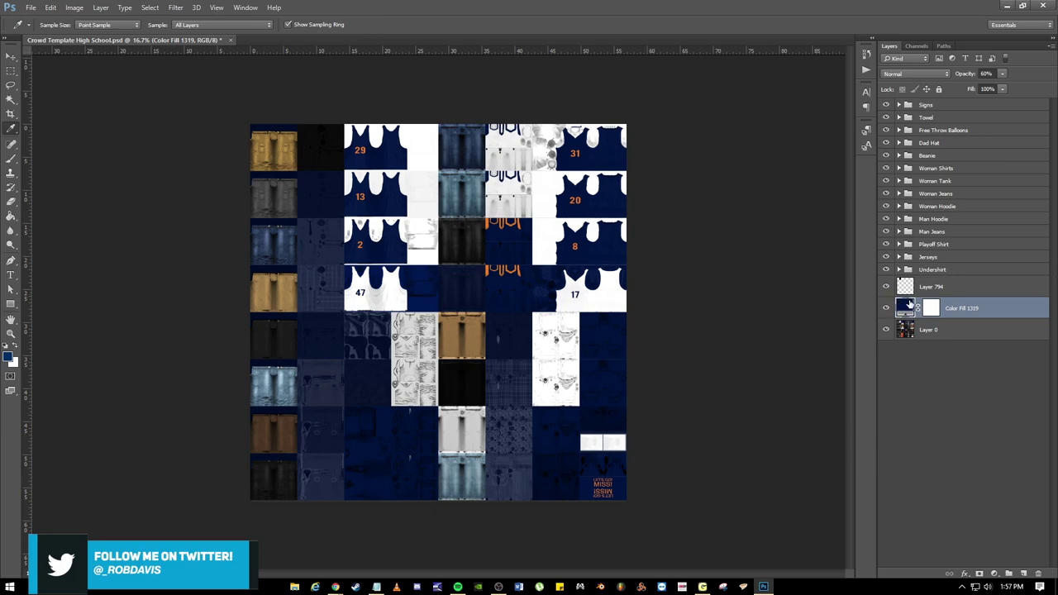
# Set Color Fill 1319 to #002e65 from the foreground swatch, then hide the layer.
pyautogui.doubleClick(911, 308)
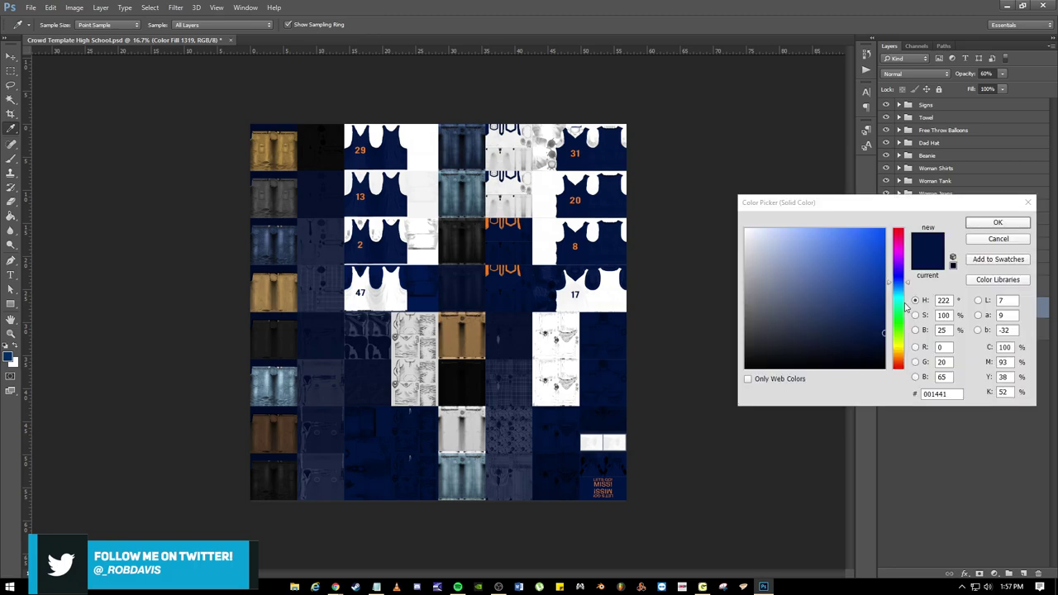
pyautogui.moveTo(855, 207); pyautogui.dragTo(436, 111)
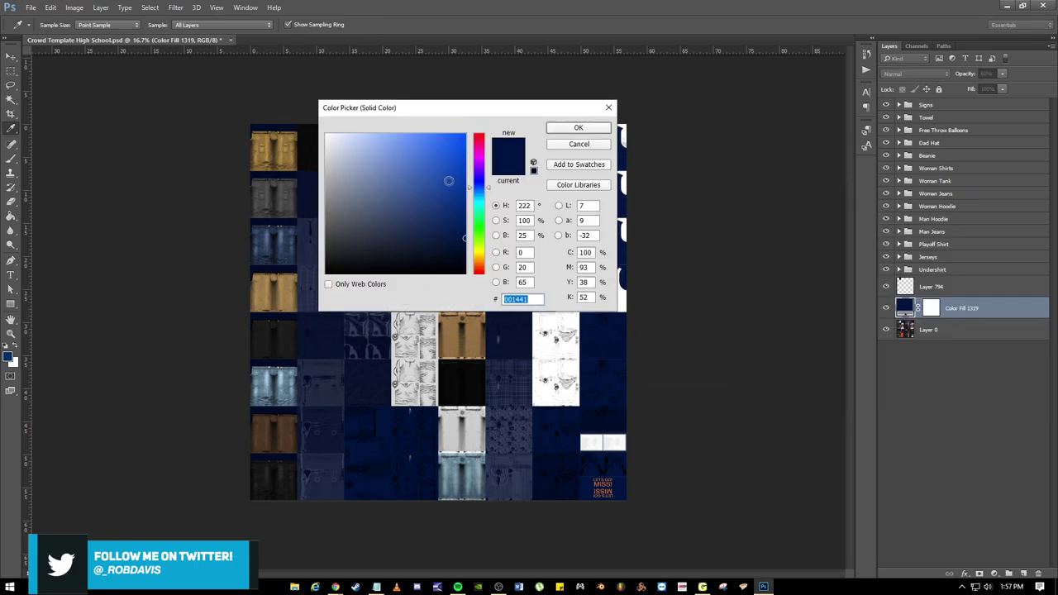
pyautogui.click(12, 352)
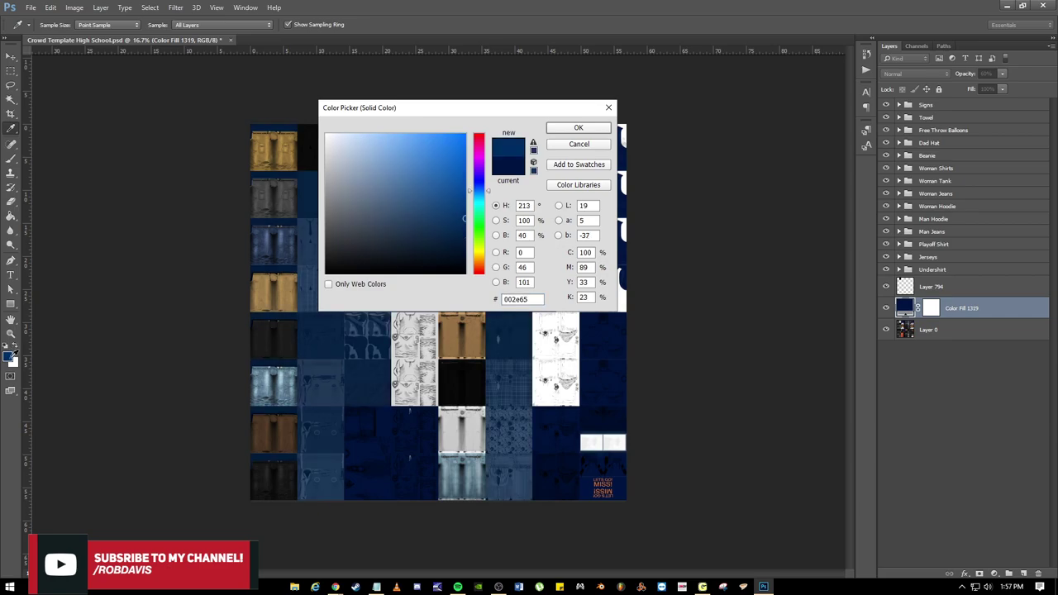
pyautogui.click(576, 128)
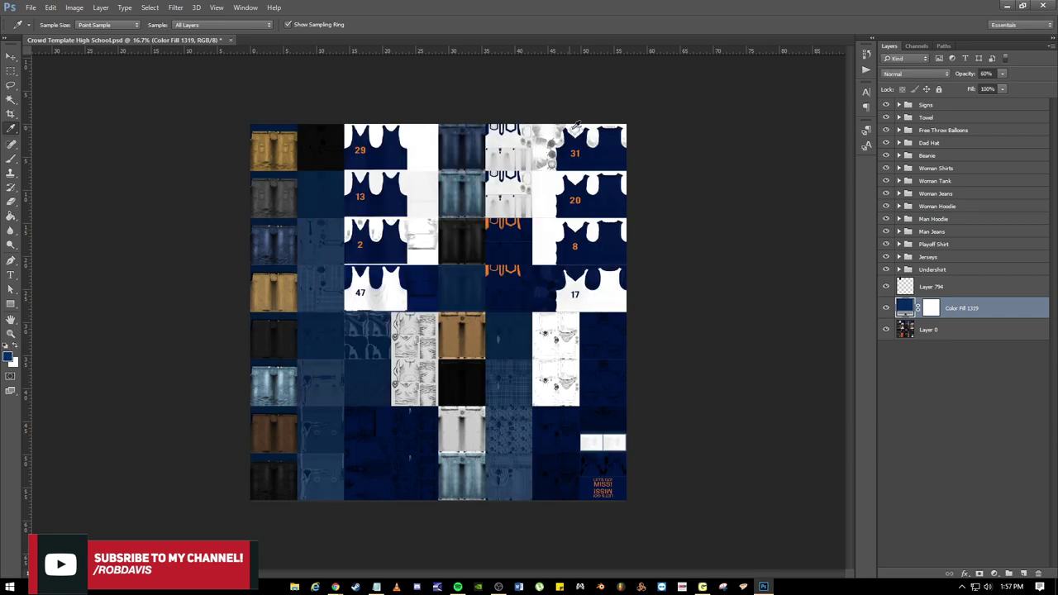
pyautogui.click(886, 308)
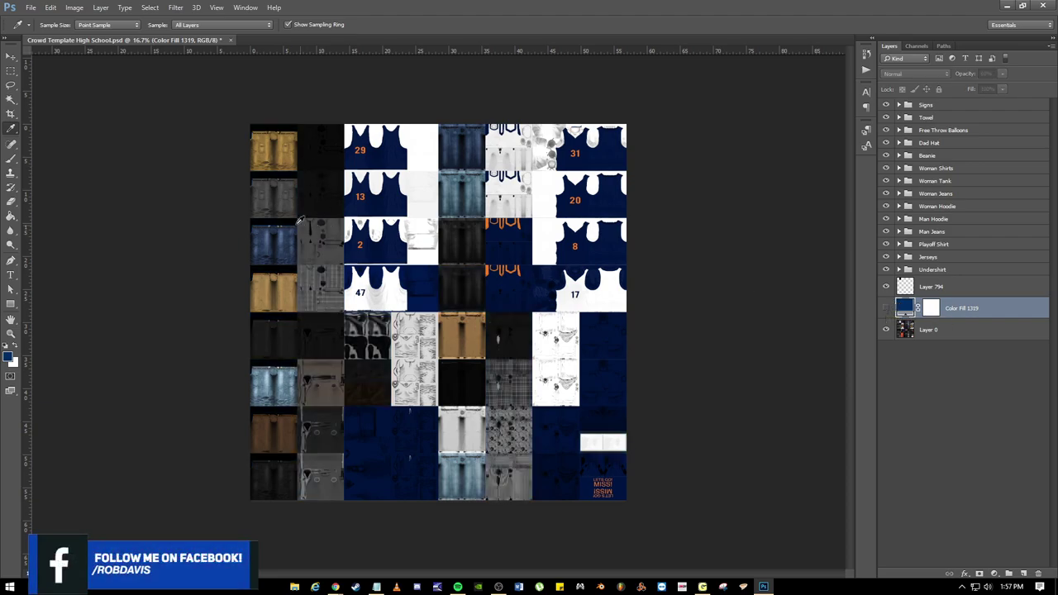
# Toggle Color Fill 1319 off and on to compare, leaving the #002e65 tint visible.
pyautogui.click(886, 308)
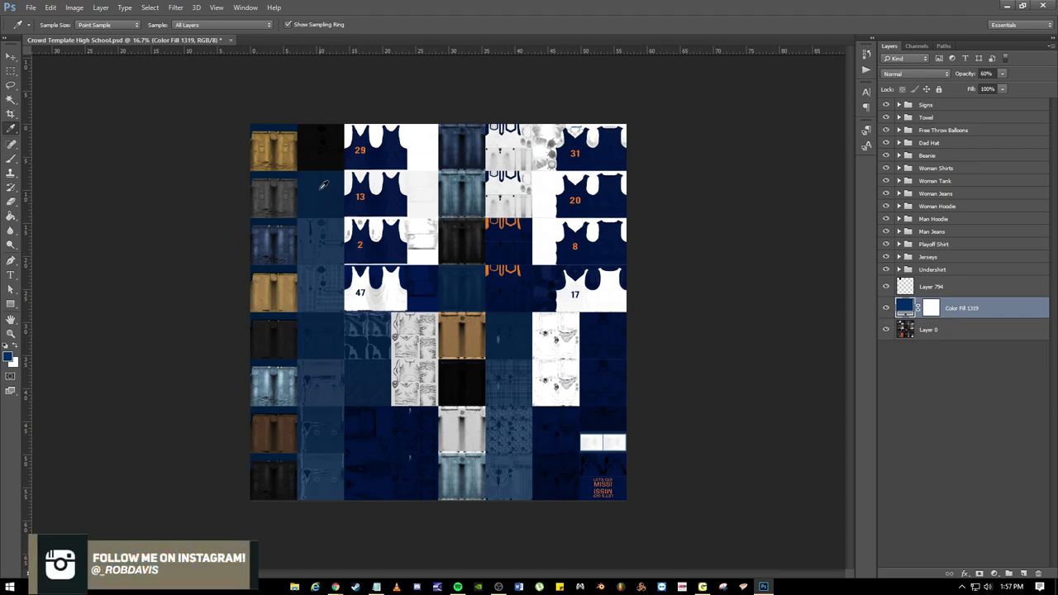
pyautogui.click(887, 309)
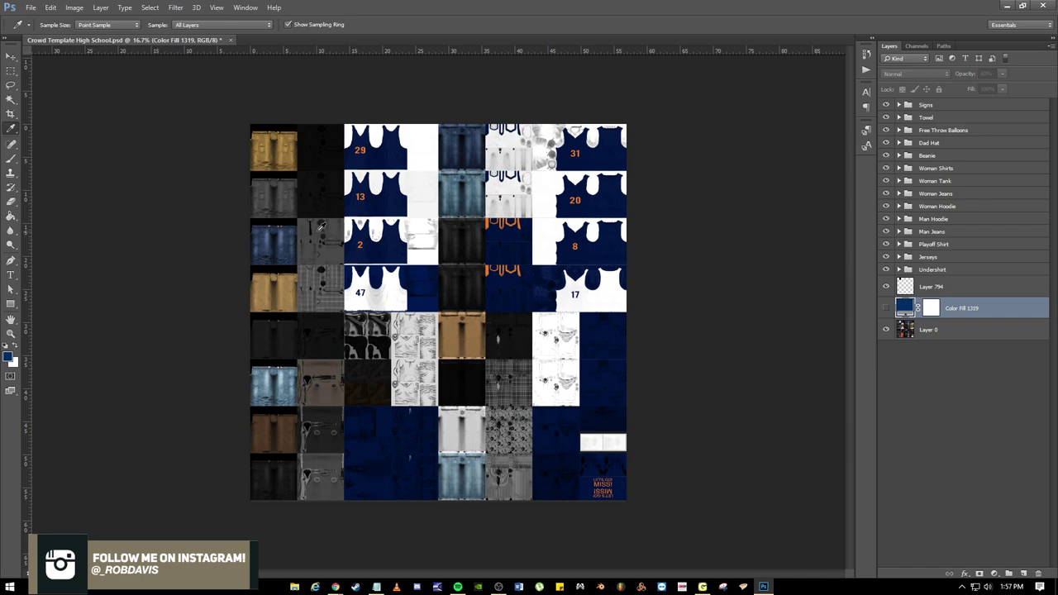
pyautogui.click(887, 309)
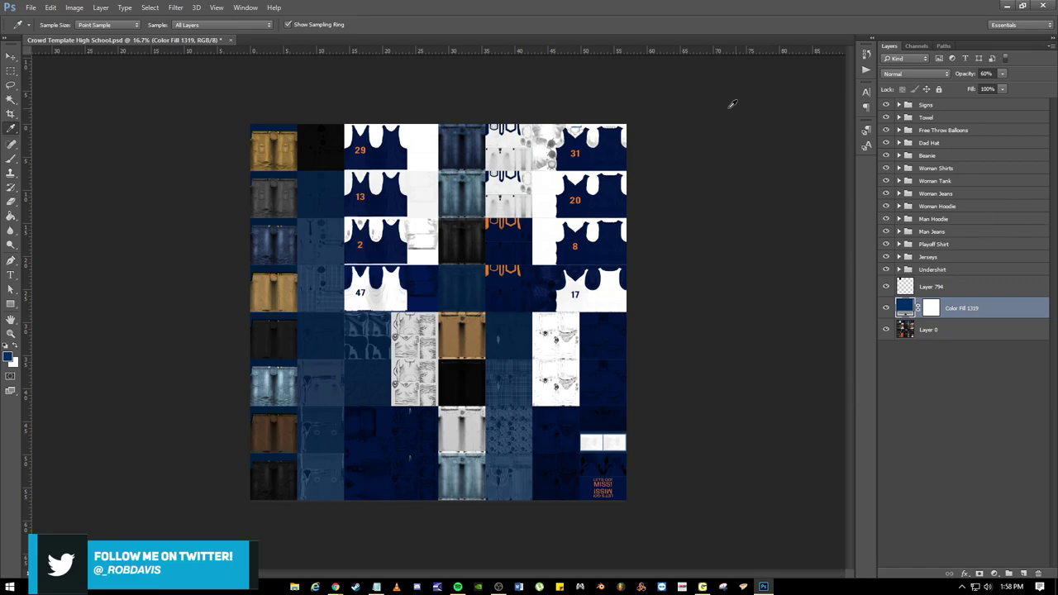
# Expand the Signs group and its sign subfolders 1 and 2.
pyautogui.click(899, 105)
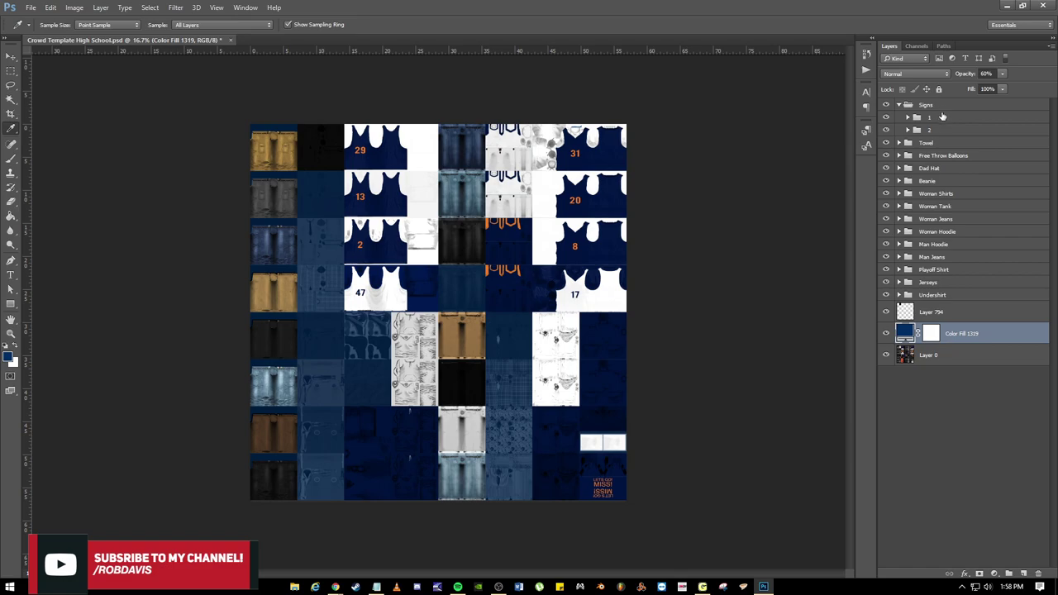
pyautogui.click(908, 118)
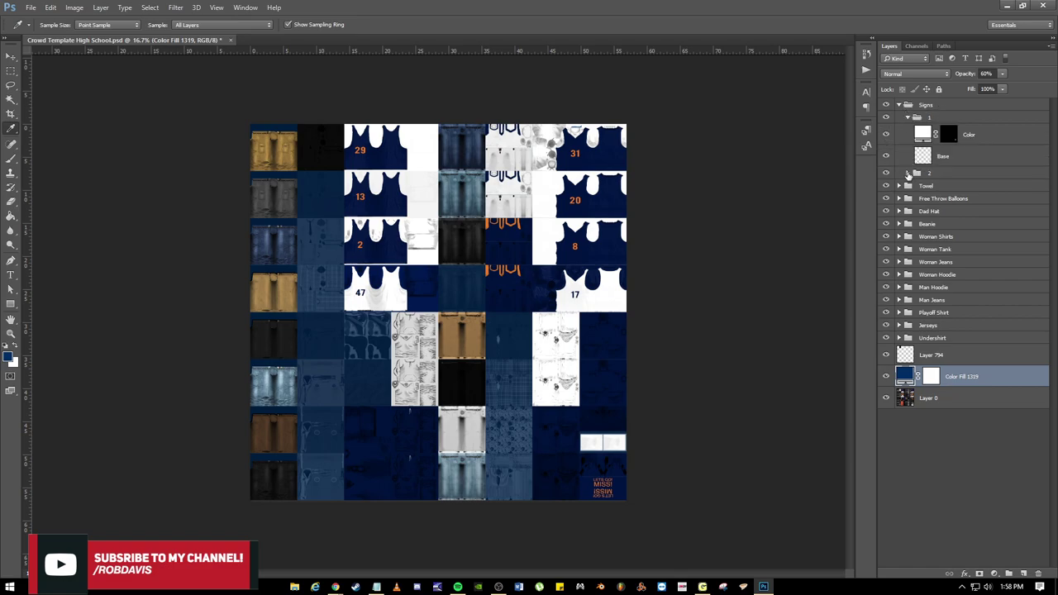
pyautogui.click(908, 174)
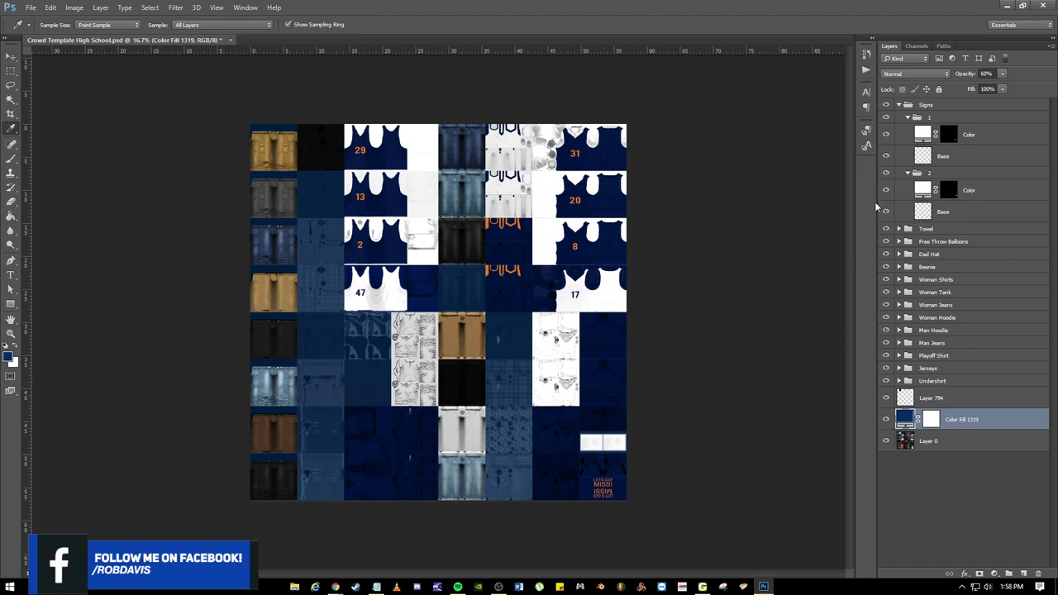
# Toggle a sign Color layer's visibility to locate it, then bring up File Explorer.
pyautogui.click(887, 135)
pyautogui.click(887, 135)
pyautogui.click(887, 135)
pyautogui.click(887, 135)
pyautogui.click(888, 134)
pyautogui.click(888, 135)
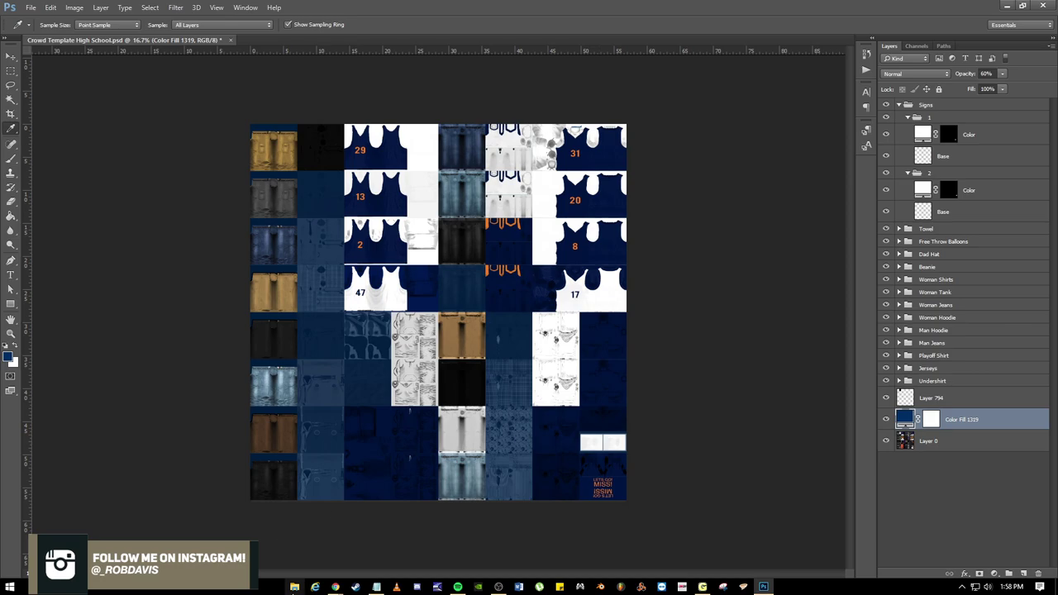
pyautogui.click(294, 587)
# Open the Desktop's Logos folder and show its files as large icons.
pyautogui.click(195, 206)
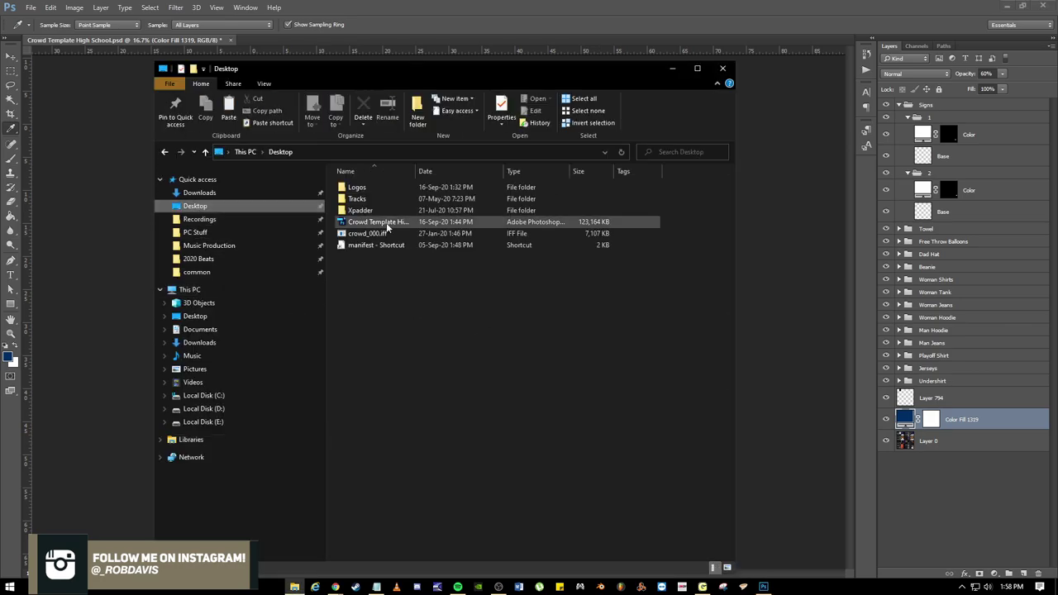
pyautogui.doubleClick(356, 188)
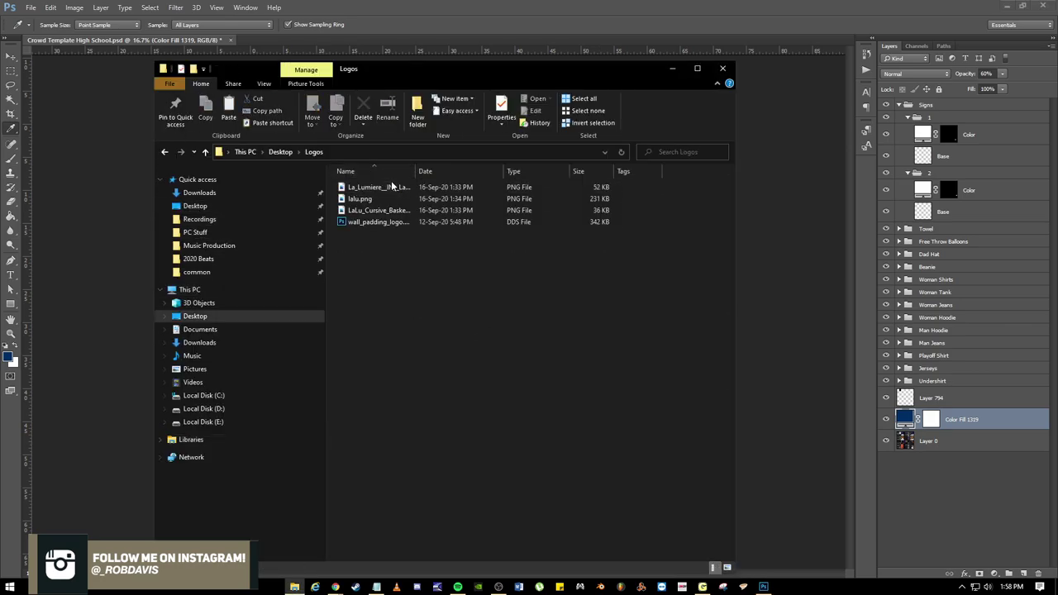
pyautogui.click(264, 83)
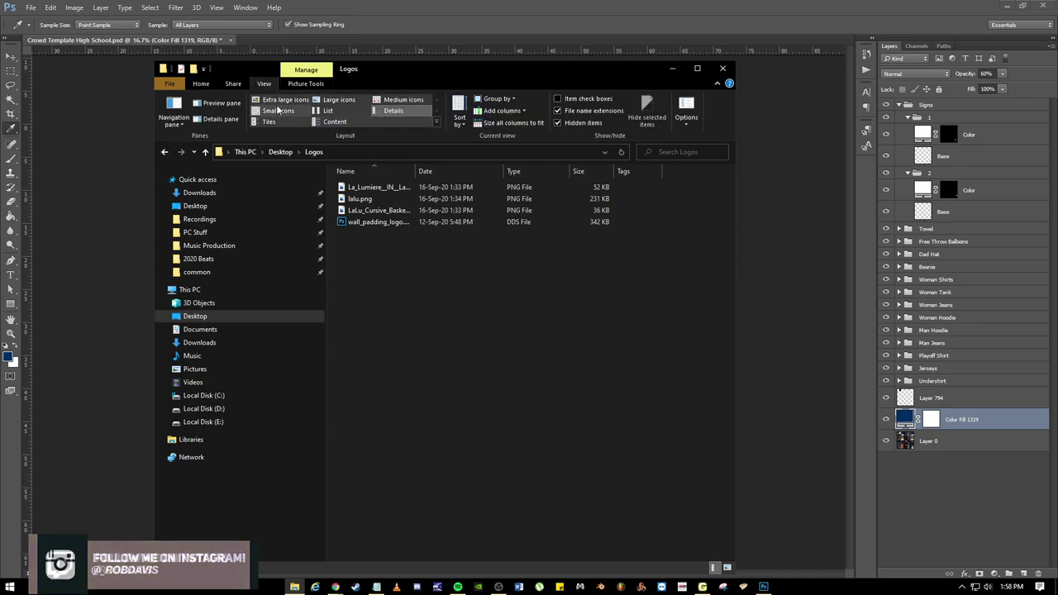
pyautogui.click(279, 110)
pyautogui.click(354, 99)
# Dock Explorer beside Photoshop and drag lalu.png onto the canvas to open it.
pyautogui.click(420, 214)
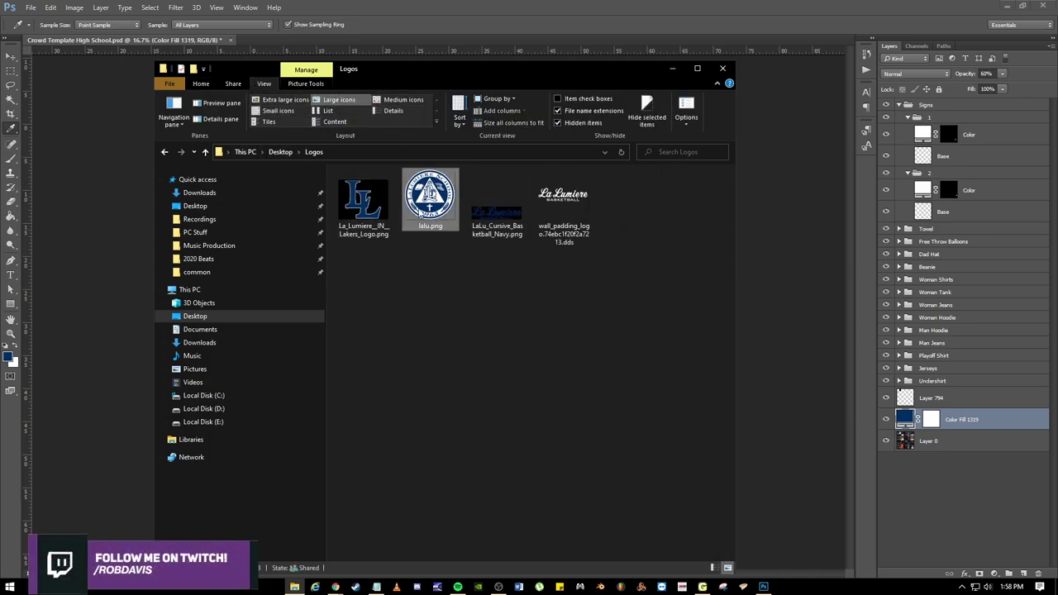
pyautogui.moveTo(438, 77); pyautogui.dragTo(367, 195)
pyautogui.moveTo(559, 210); pyautogui.dragTo(951, 108)
pyautogui.moveTo(994, 237); pyautogui.dragTo(284, 46)
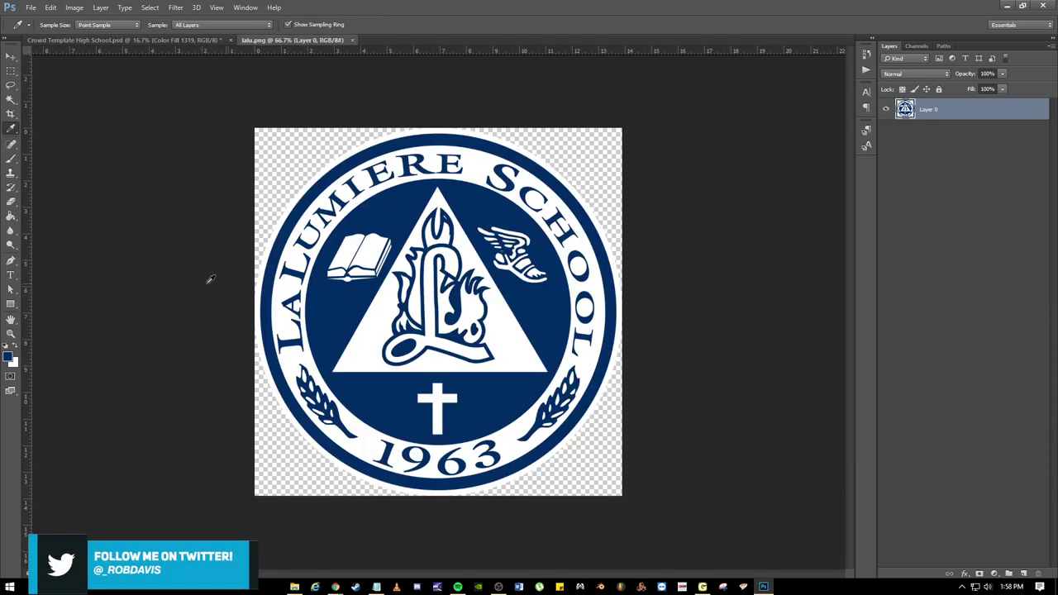
# Shrink the lalu.png school seal with Free Transform.
pyautogui.click(10, 73)
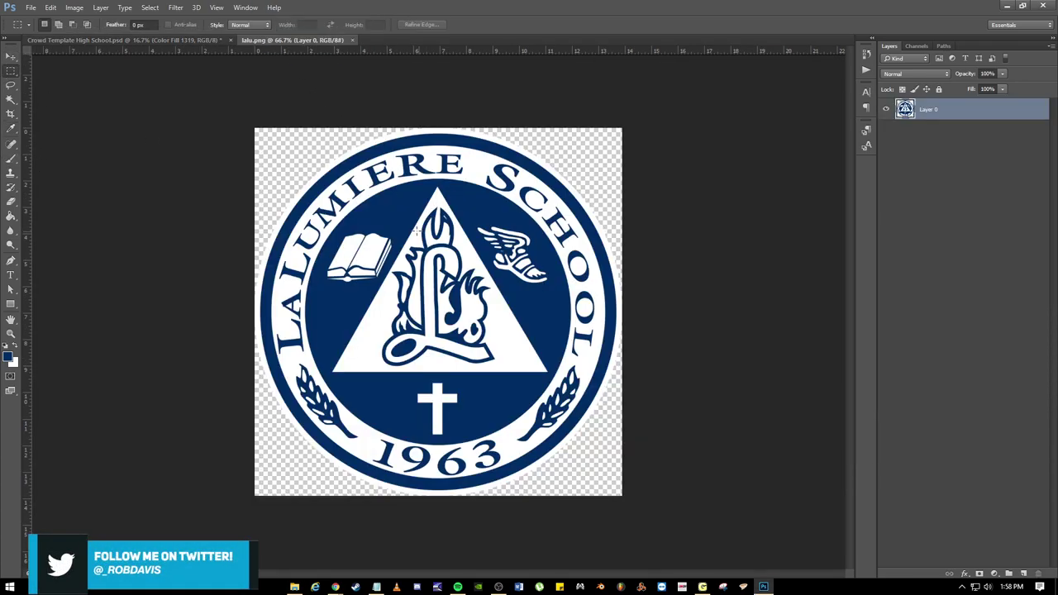
pyautogui.rightClick(415, 232)
pyautogui.click(458, 340)
pyautogui.moveTo(255, 130); pyautogui.dragTo(199, 92)
pyautogui.press('Return')
# Drag the seal onto the crowd template's sign tile and move Layer 795 into the Signs group.
pyautogui.click(11, 54)
pyautogui.moveTo(542, 450); pyautogui.dragTo(593, 423)
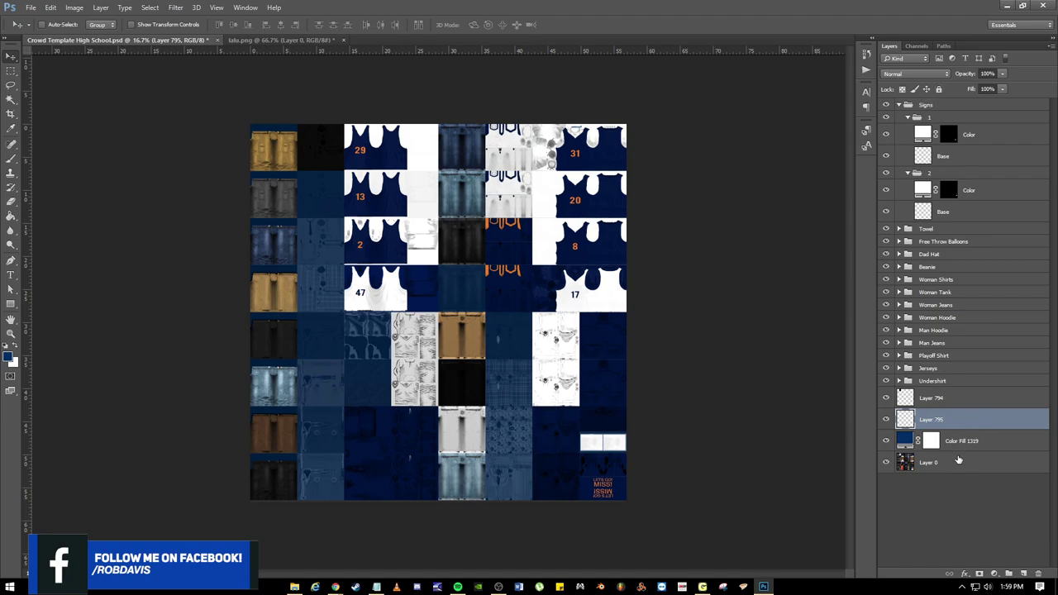
pyautogui.moveTo(974, 419); pyautogui.dragTo(998, 114)
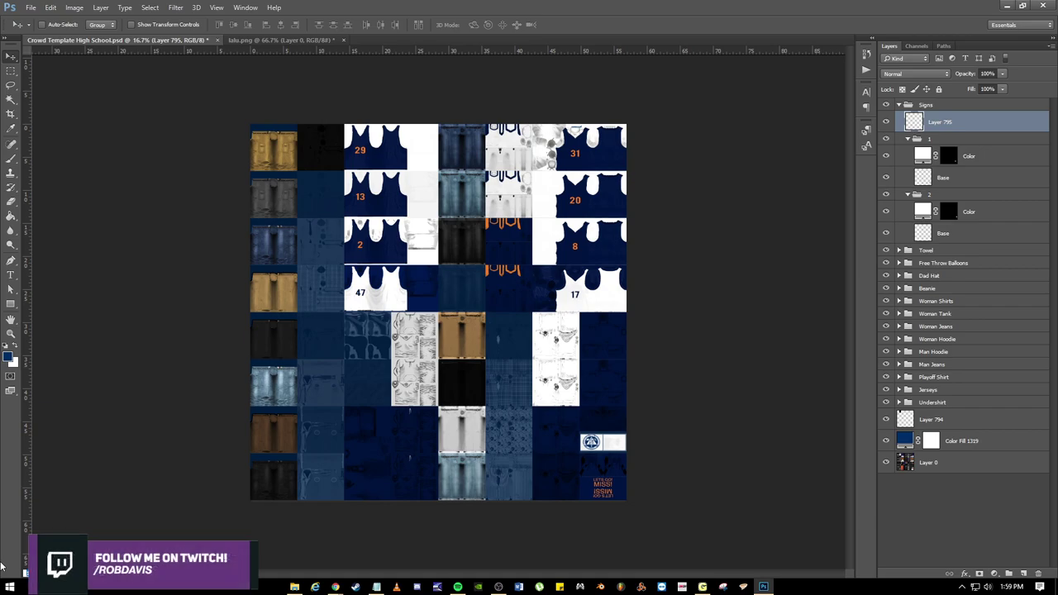
# Zoom to 66% and Free Transform the seal to about 86% to fit the left sign.
pyautogui.press('Return')
pyautogui.moveTo(510, 581); pyautogui.dragTo(657, 579)
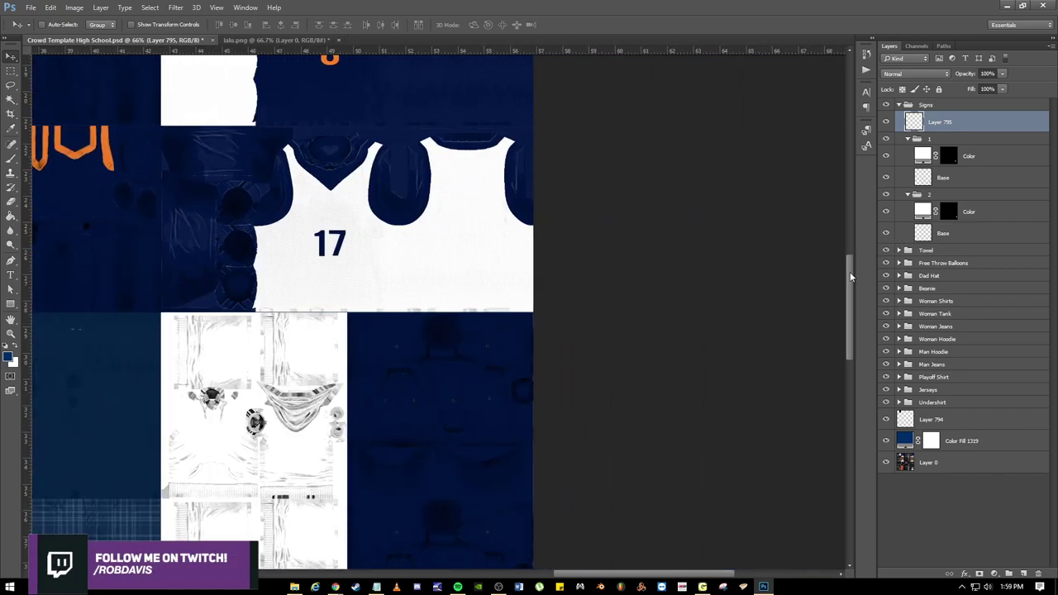
pyautogui.moveTo(850, 277); pyautogui.dragTo(824, 377)
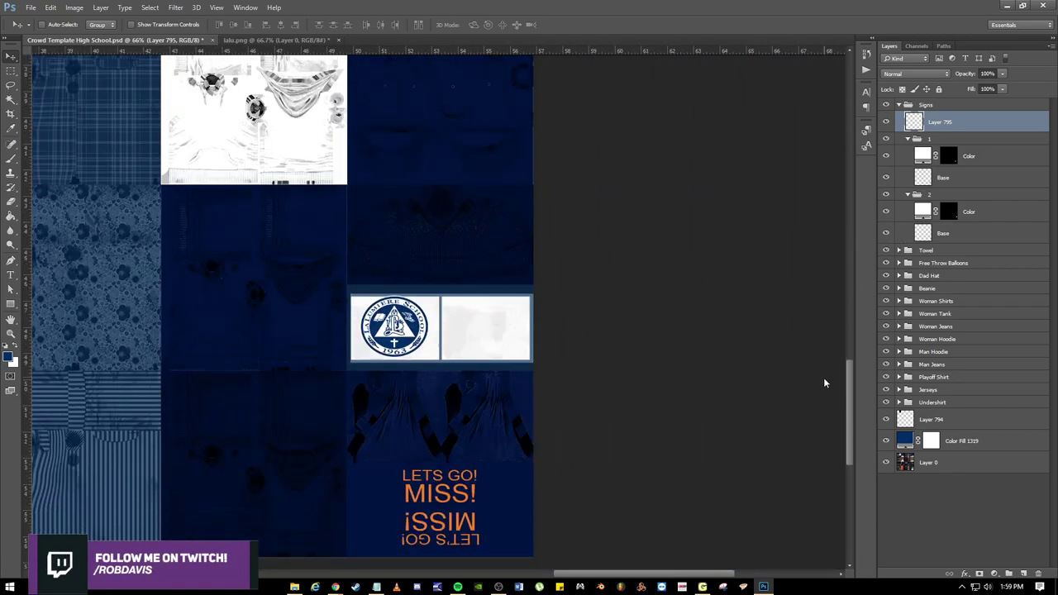
pyautogui.click(11, 71)
pyautogui.rightClick(402, 304)
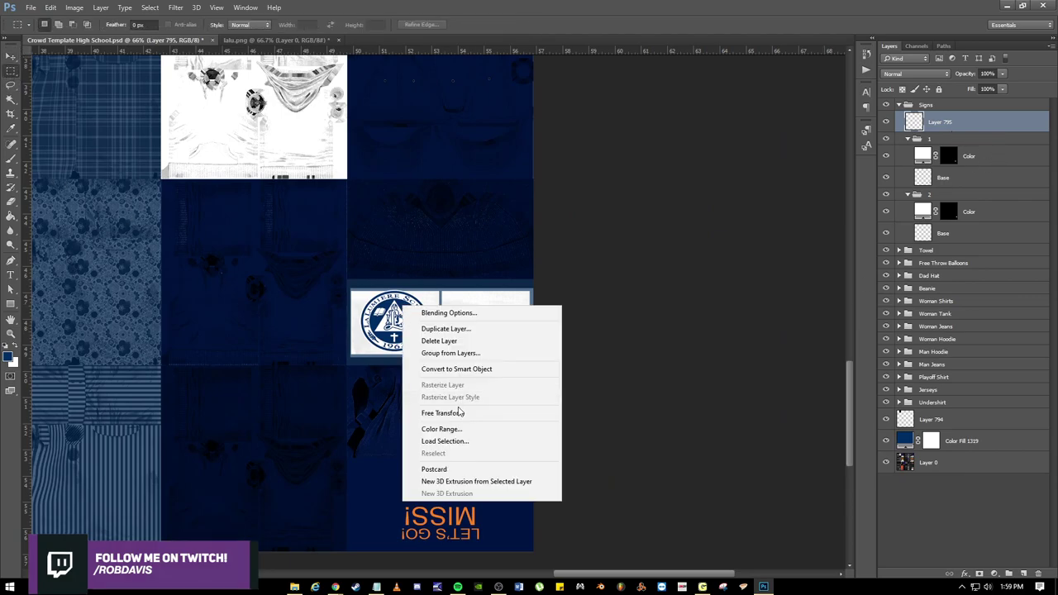
pyautogui.click(449, 415)
pyautogui.moveTo(361, 291); pyautogui.dragTo(369, 297)
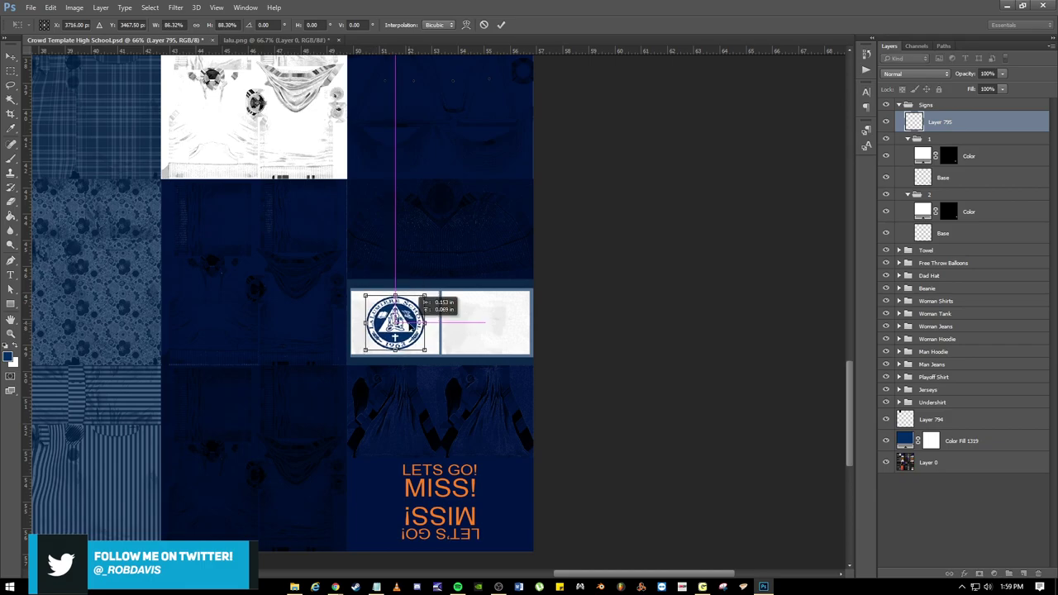
pyautogui.press('Return')
# Duplicate the seal layer as Layer 795 copy and move it into the empty right sign.
pyautogui.rightClick(990, 122)
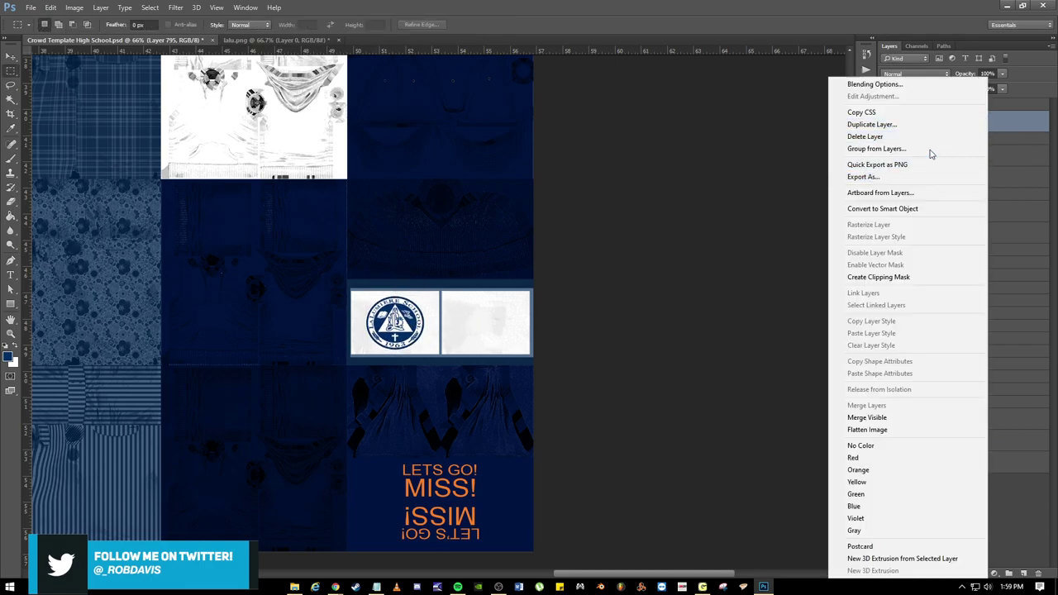
pyautogui.click(926, 125)
pyautogui.click(629, 182)
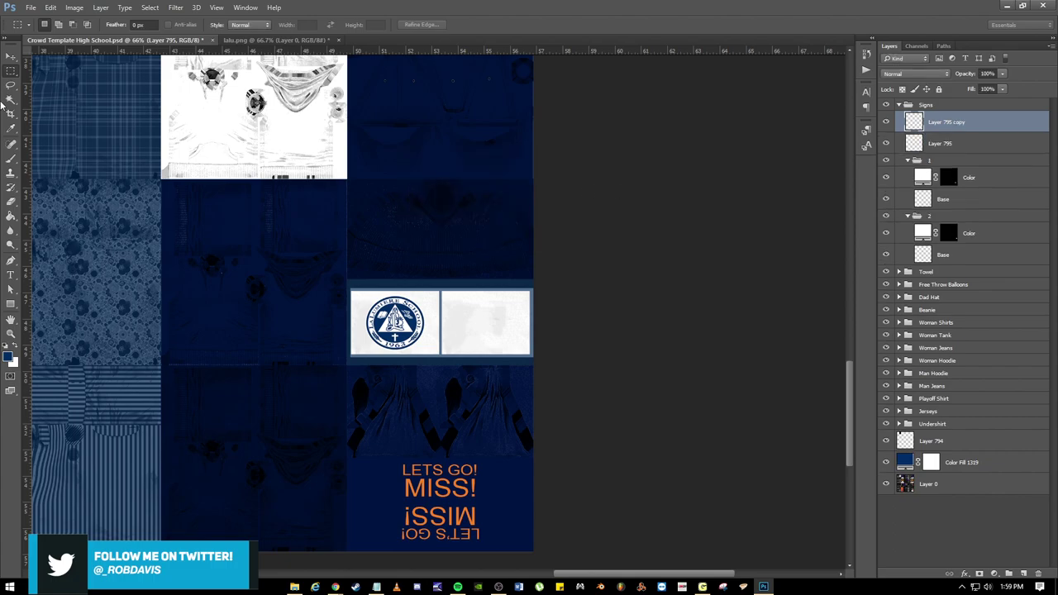
pyautogui.click(10, 55)
pyautogui.moveTo(399, 310); pyautogui.dragTo(500, 311)
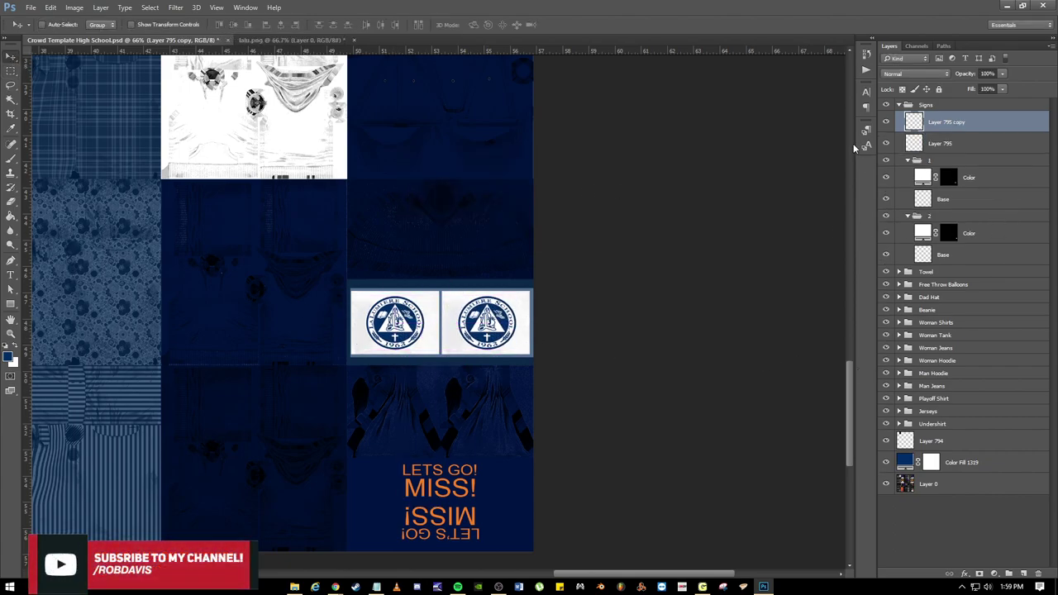
pyautogui.click(900, 105)
# Set the Towel group's Color fill to navy #002e65 and collapse the group.
pyautogui.click(949, 123)
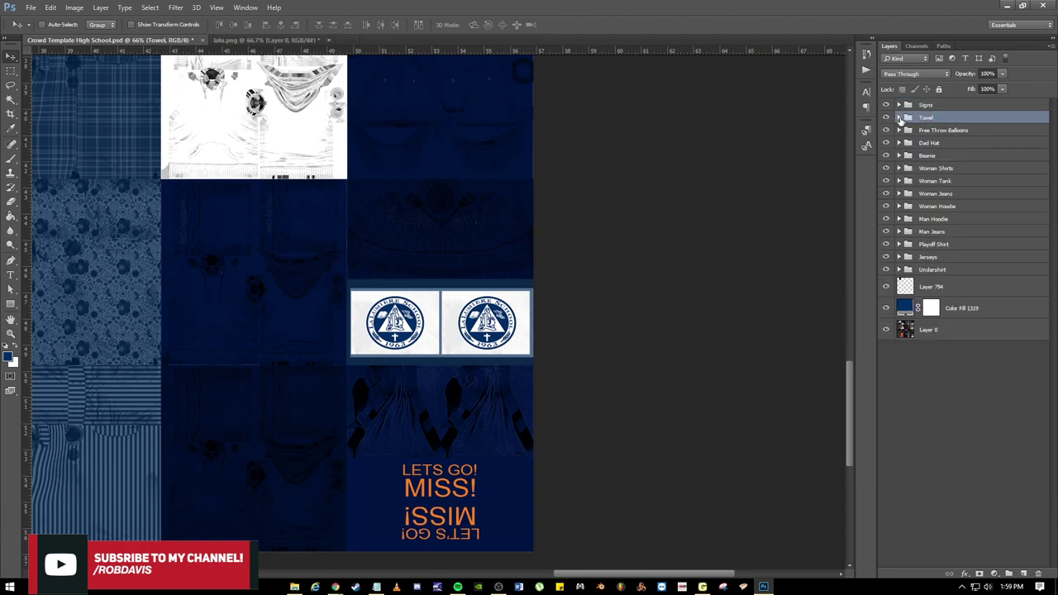
pyautogui.click(900, 117)
pyautogui.scroll(-1, 426, 410)
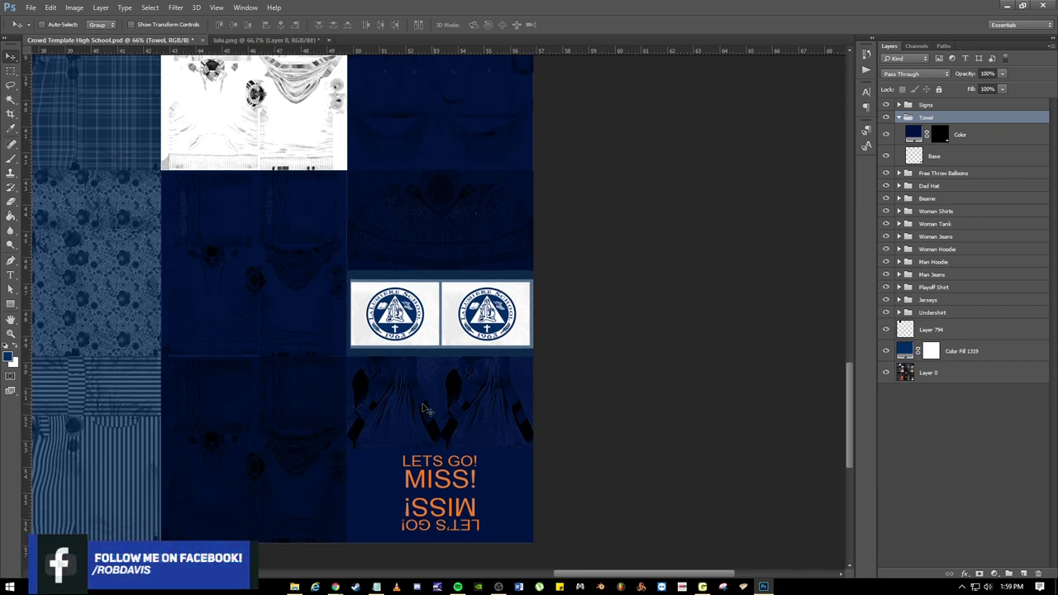
pyautogui.doubleClick(914, 135)
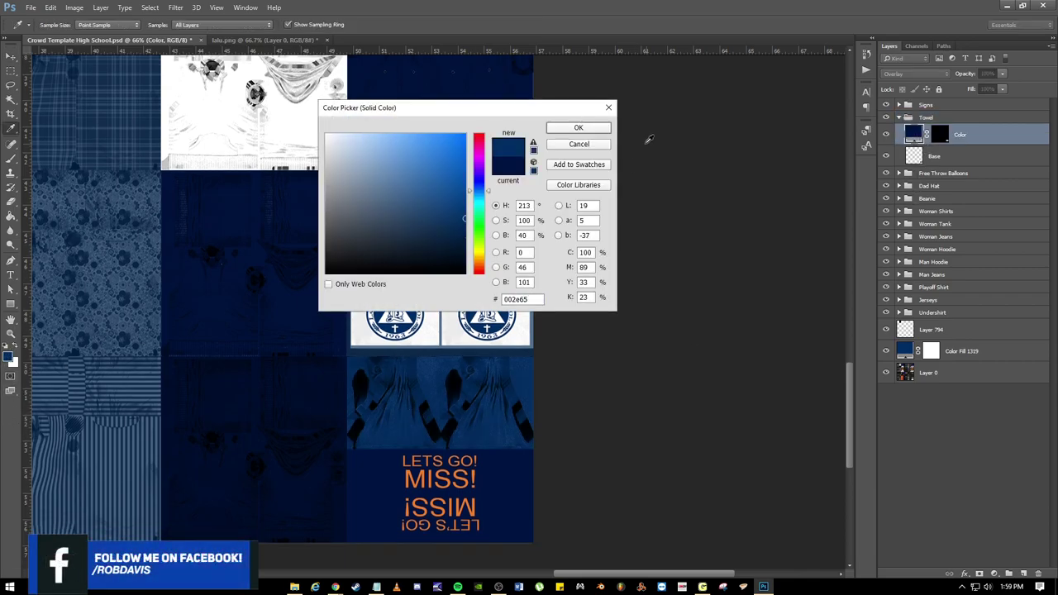
pyautogui.click(577, 132)
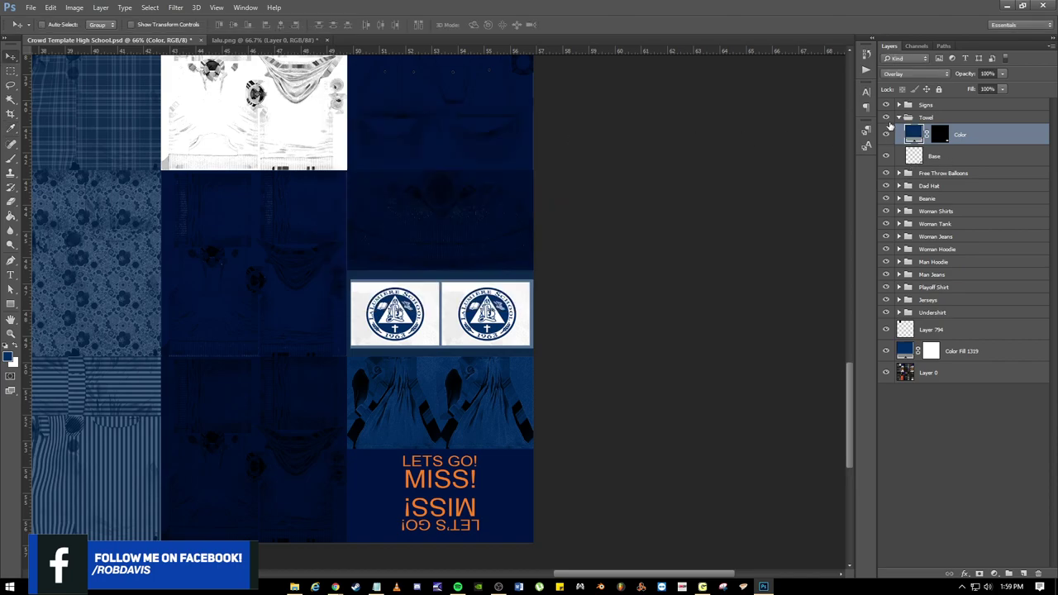
pyautogui.click(900, 117)
pyautogui.click(998, 133)
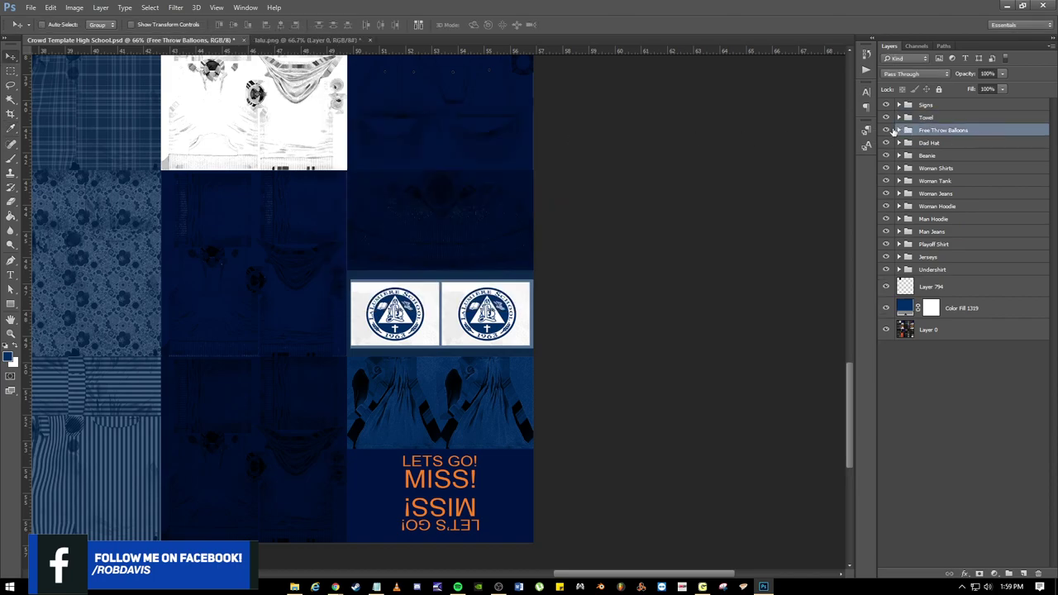
# Change the Free Throw Balloons group's Color fill layer to the lighter navy #002e65.
pyautogui.click(899, 131)
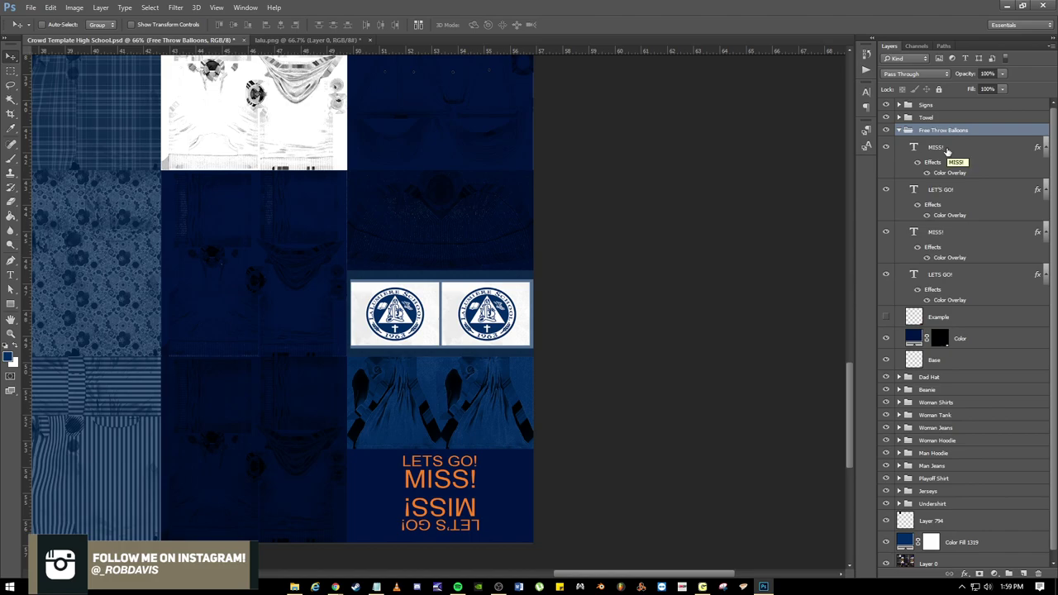
pyautogui.doubleClick(914, 337)
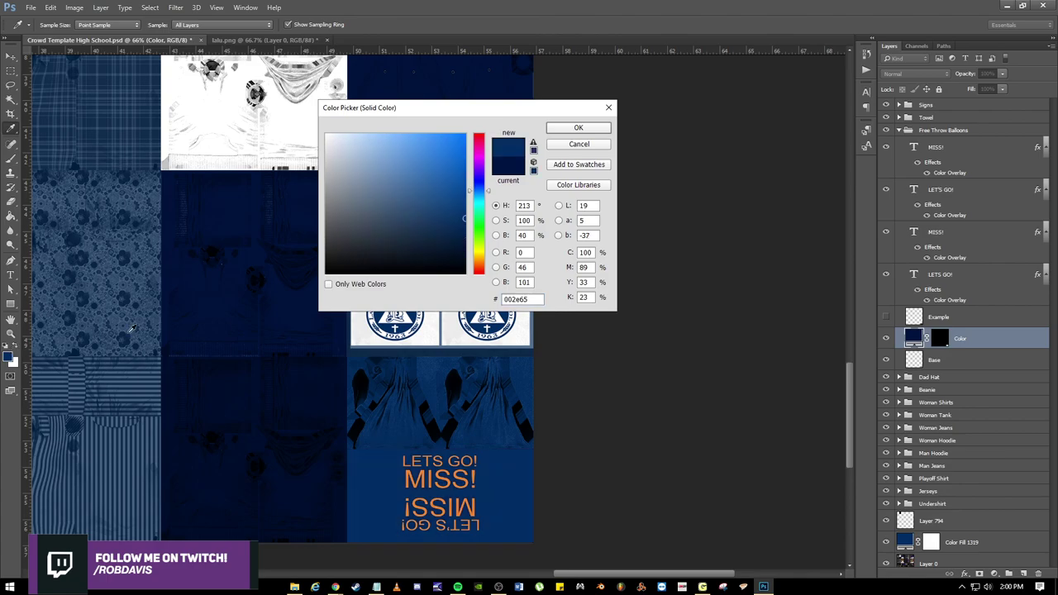
pyautogui.click(579, 129)
pyautogui.click(987, 153)
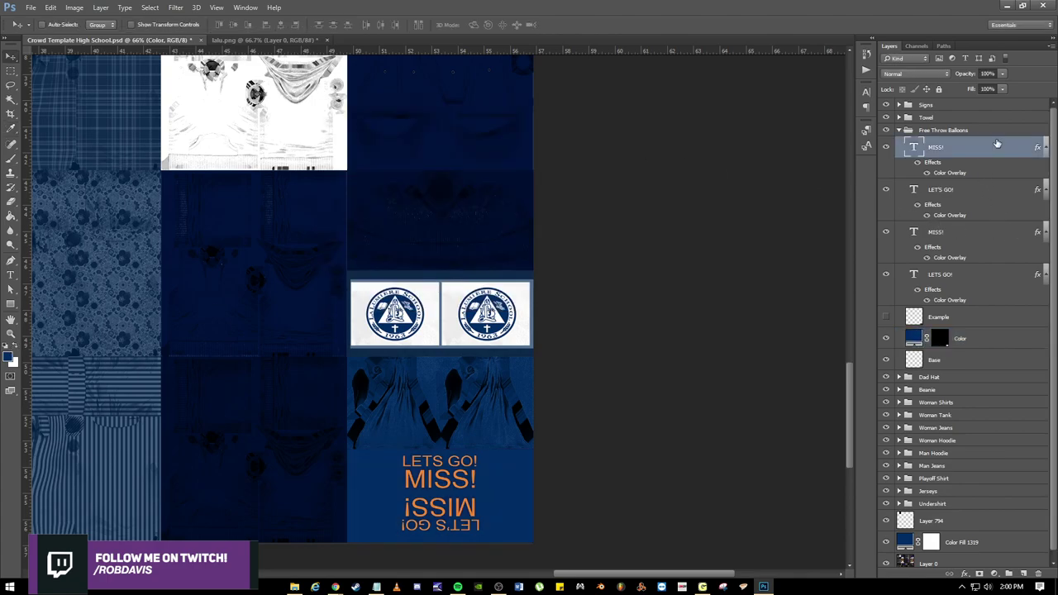
# Check the upper MISS! layer's Color Overlay colour, leaving it unchanged.
pyautogui.doubleClick(959, 174)
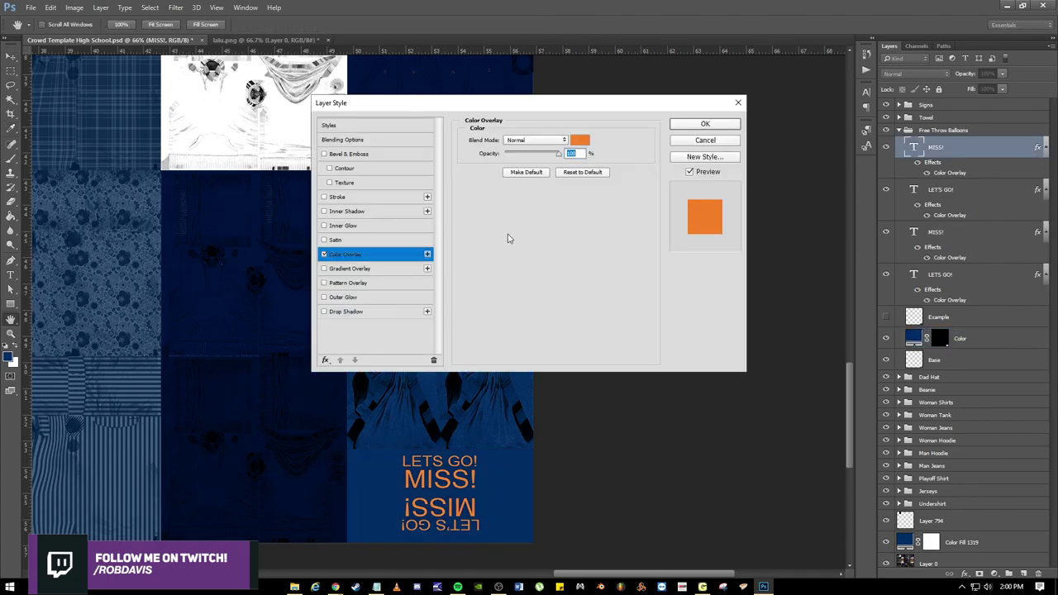
pyautogui.click(579, 141)
pyautogui.click(579, 127)
pyautogui.click(706, 124)
# Set the upper LET'S GO! layer's Color Overlay to near-white.
pyautogui.doubleClick(971, 190)
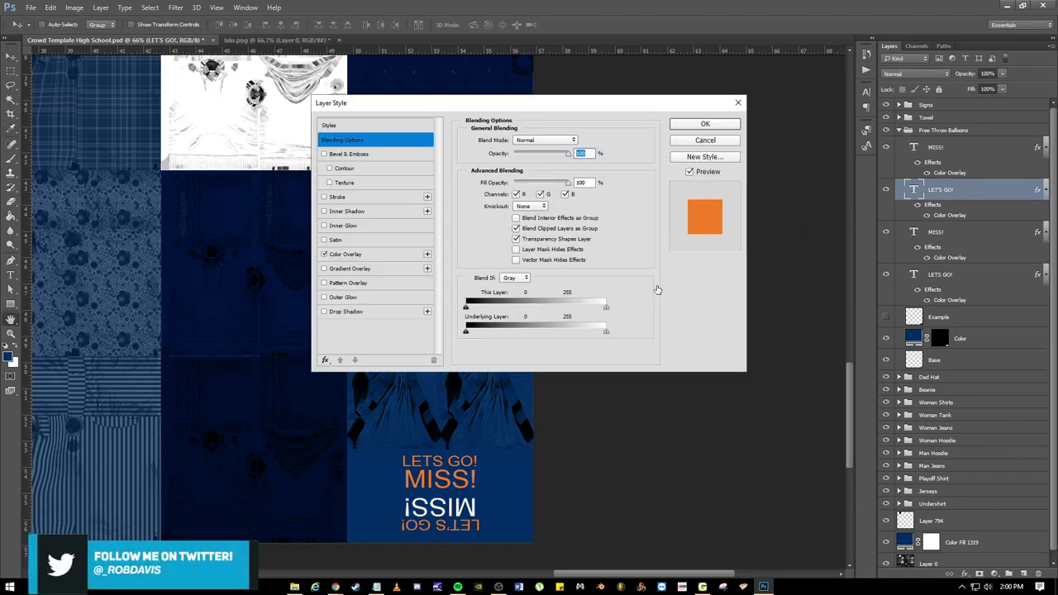
pyautogui.click(372, 256)
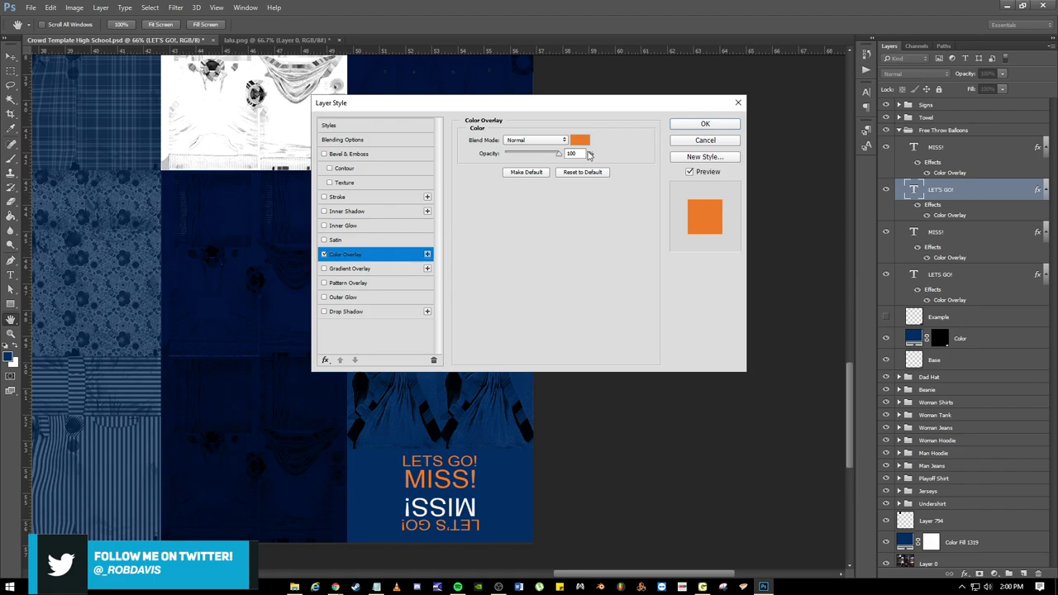
pyautogui.click(581, 142)
pyautogui.click(328, 135)
pyautogui.click(579, 127)
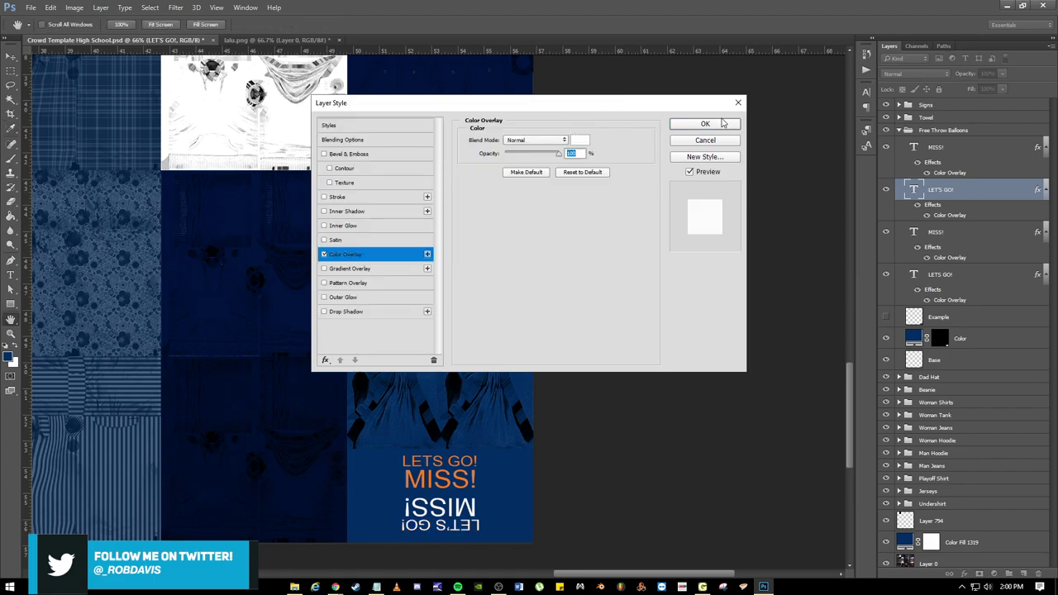
pyautogui.click(705, 124)
# Set the lower, upside-down MISS! layer's Color Overlay to white.
pyautogui.click(959, 236)
pyautogui.doubleClick(959, 238)
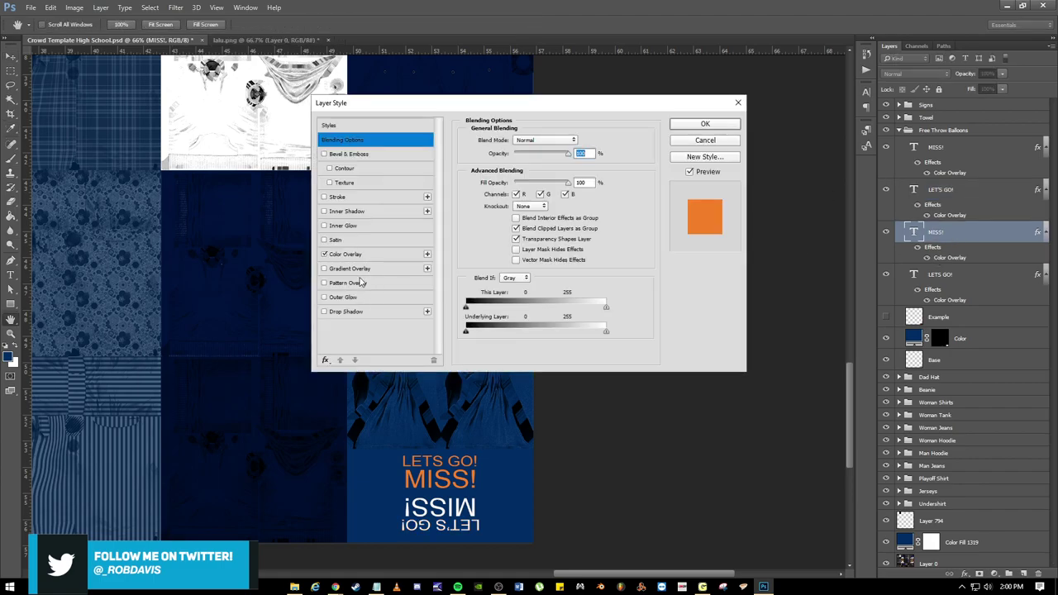
pyautogui.click(408, 254)
pyautogui.click(584, 142)
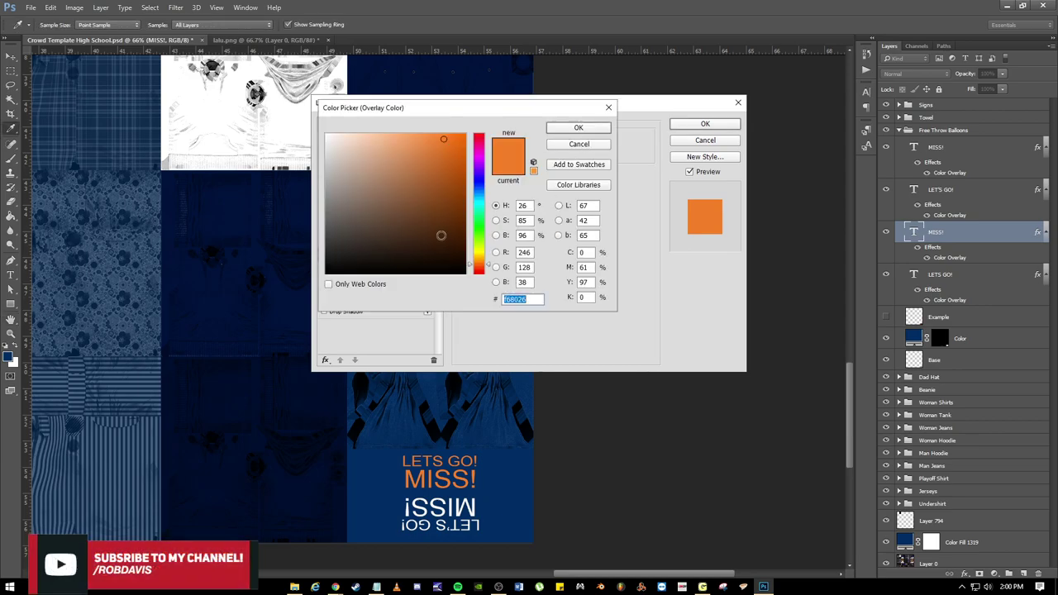
pyautogui.click(327, 136)
pyautogui.click(579, 128)
pyautogui.click(706, 124)
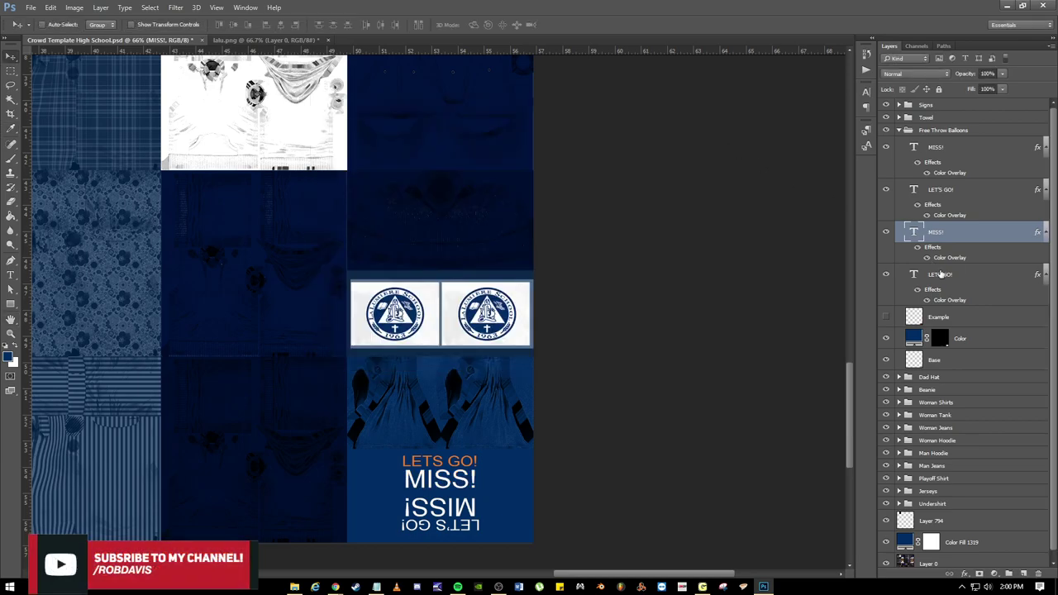
# Set the lower, upside-down LETS GO! layer's Color Overlay to white.
pyautogui.click(959, 274)
pyautogui.doubleClick(963, 277)
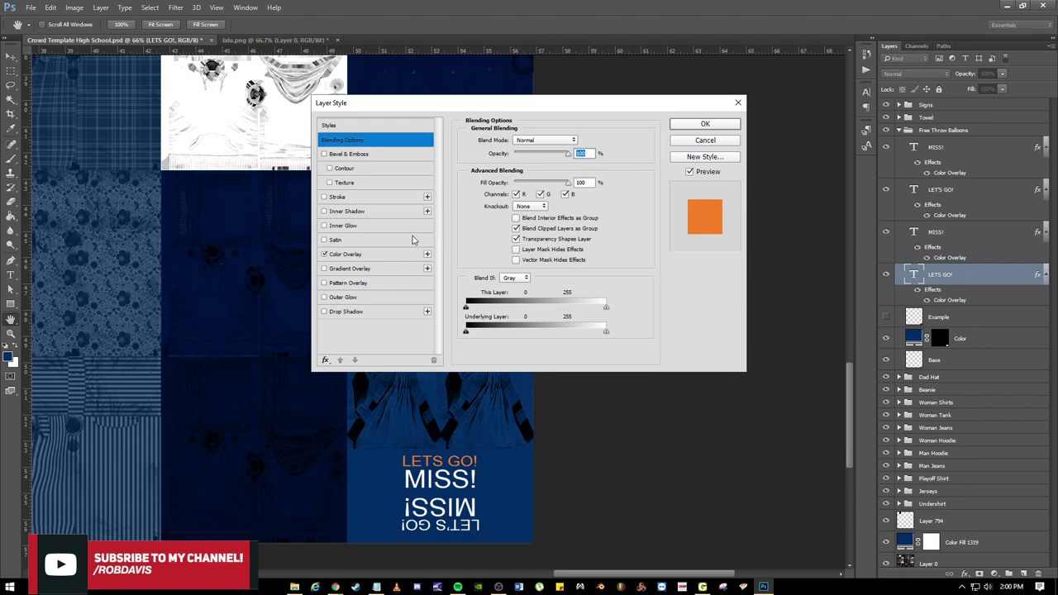
pyautogui.click(391, 254)
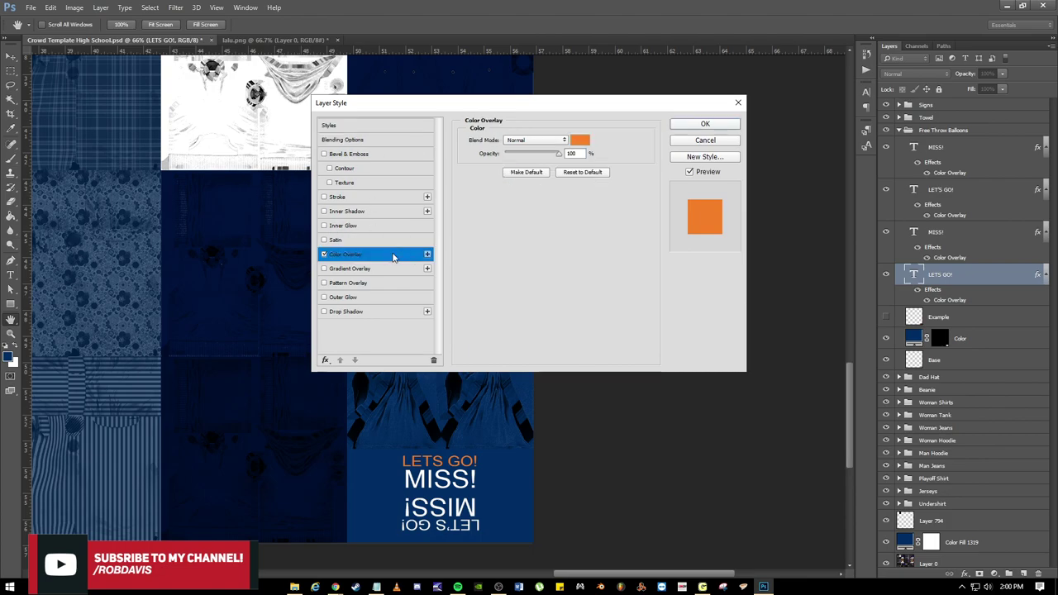
pyautogui.click(583, 141)
pyautogui.click(327, 137)
pyautogui.click(567, 125)
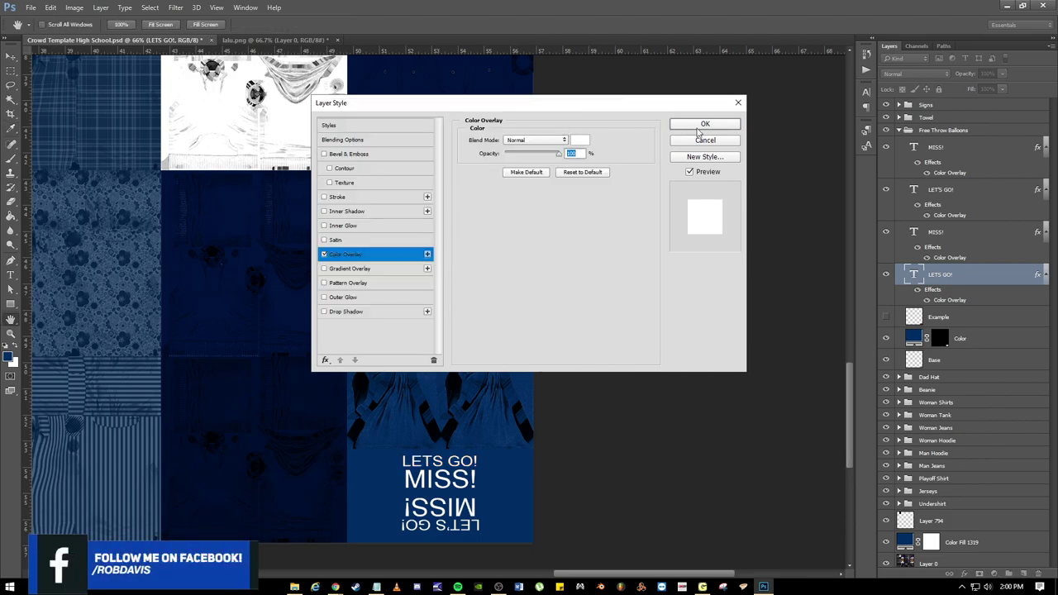
pyautogui.press('Return')
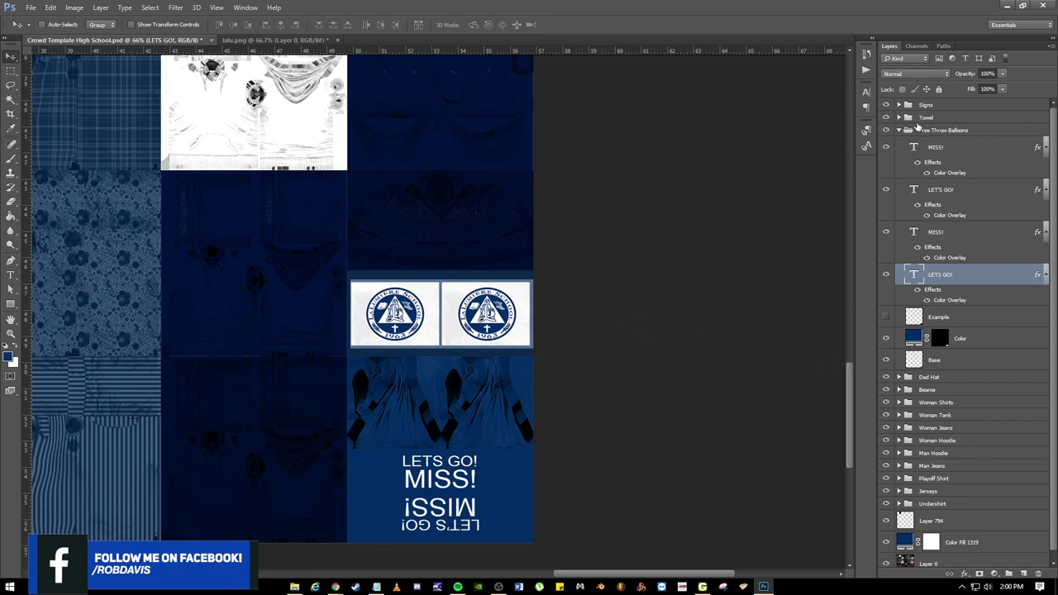